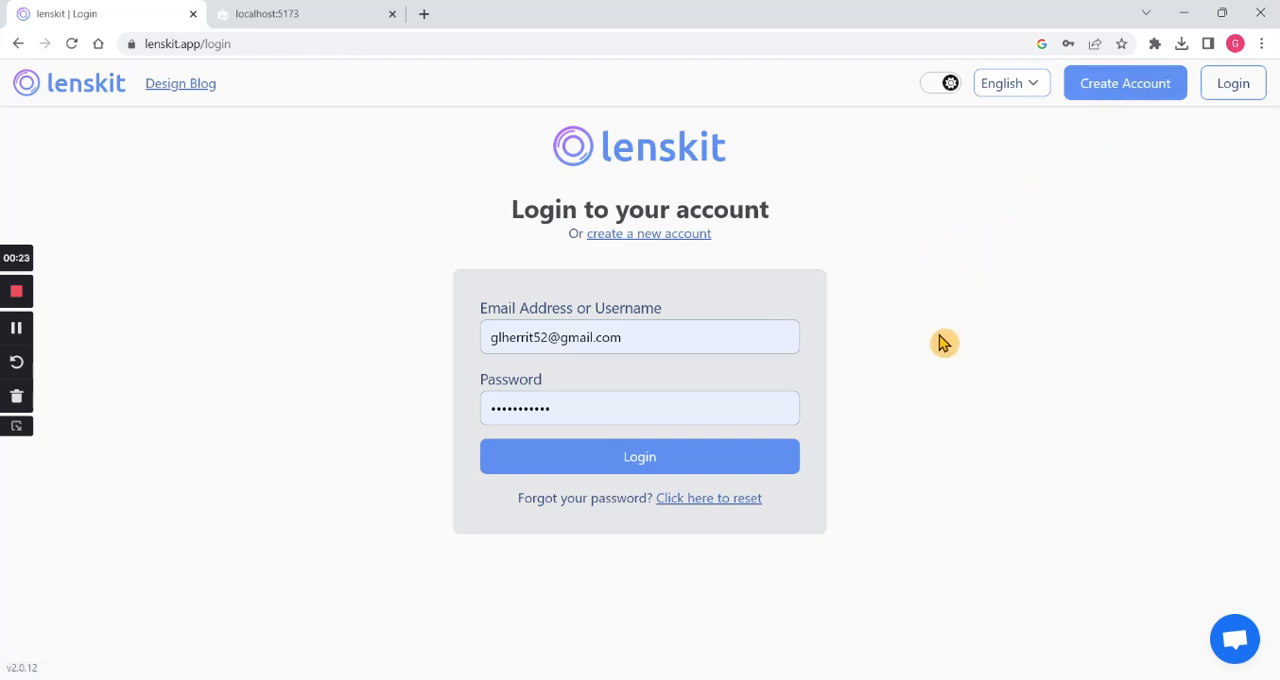
- Log in with the credentials already filled in and open the Lens Designer
left_click(715, 468)
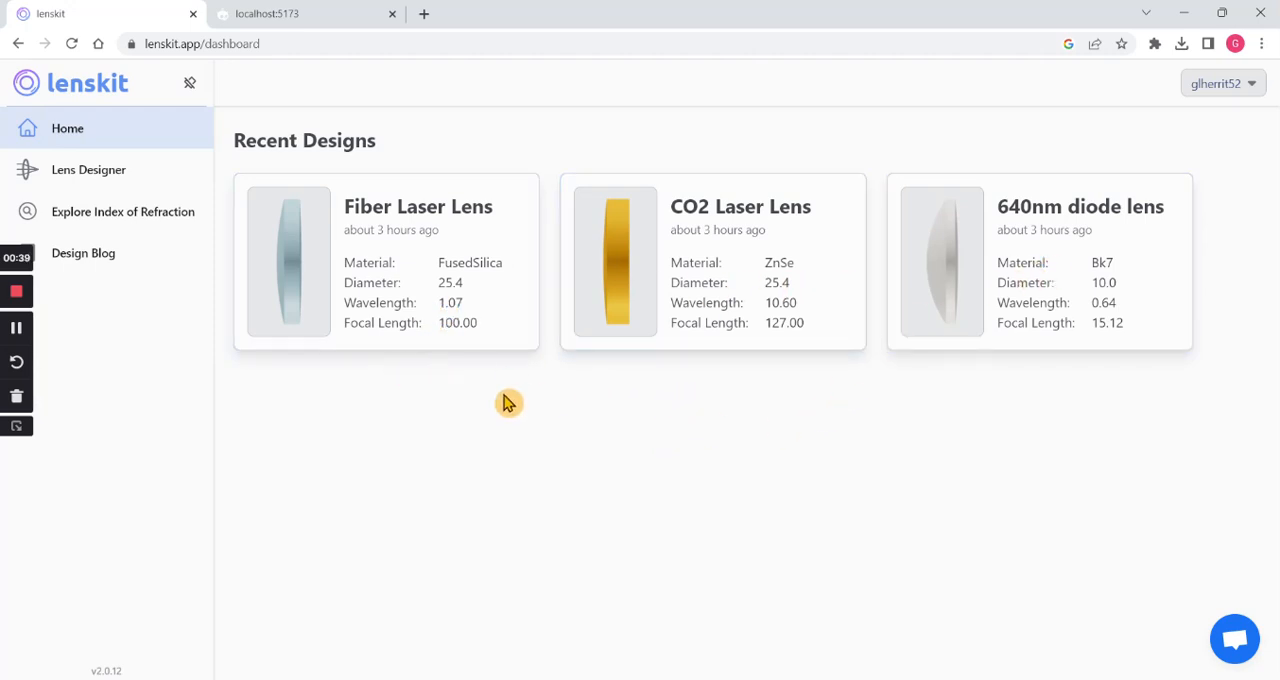
left_click(118, 183)
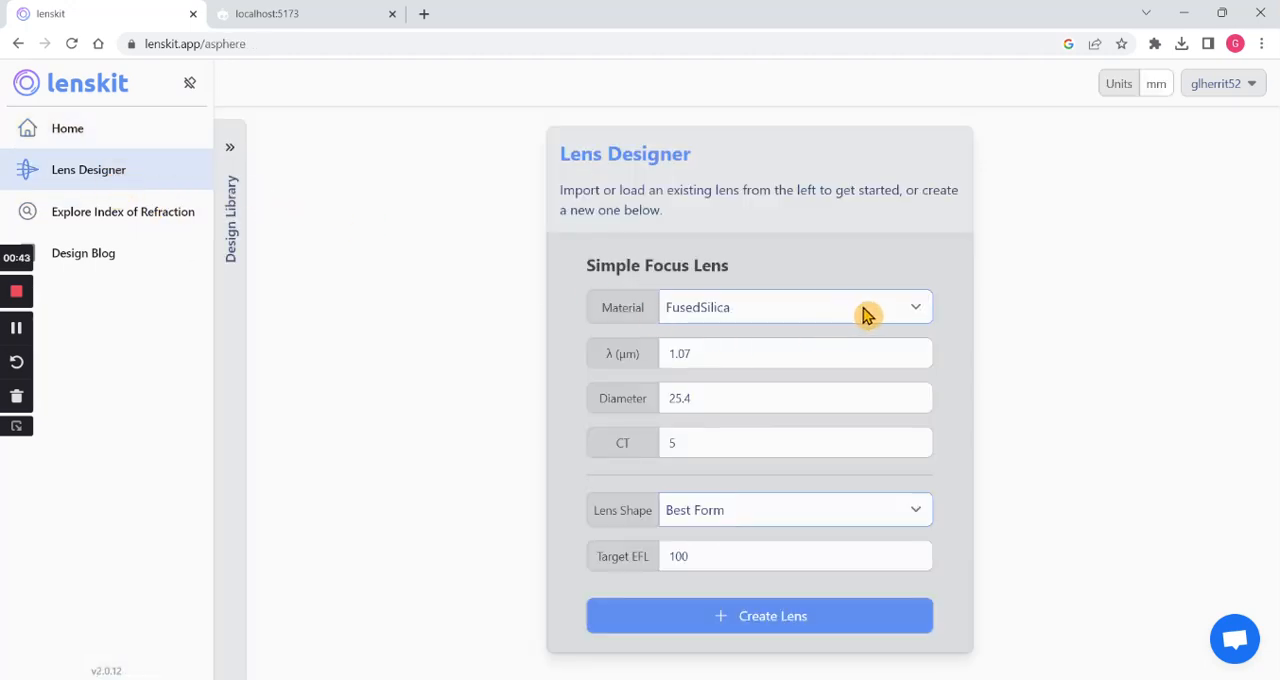
- Set the simple focus lens's material to ZnSe and its wavelength to 10.6 µm
left_click(918, 314)
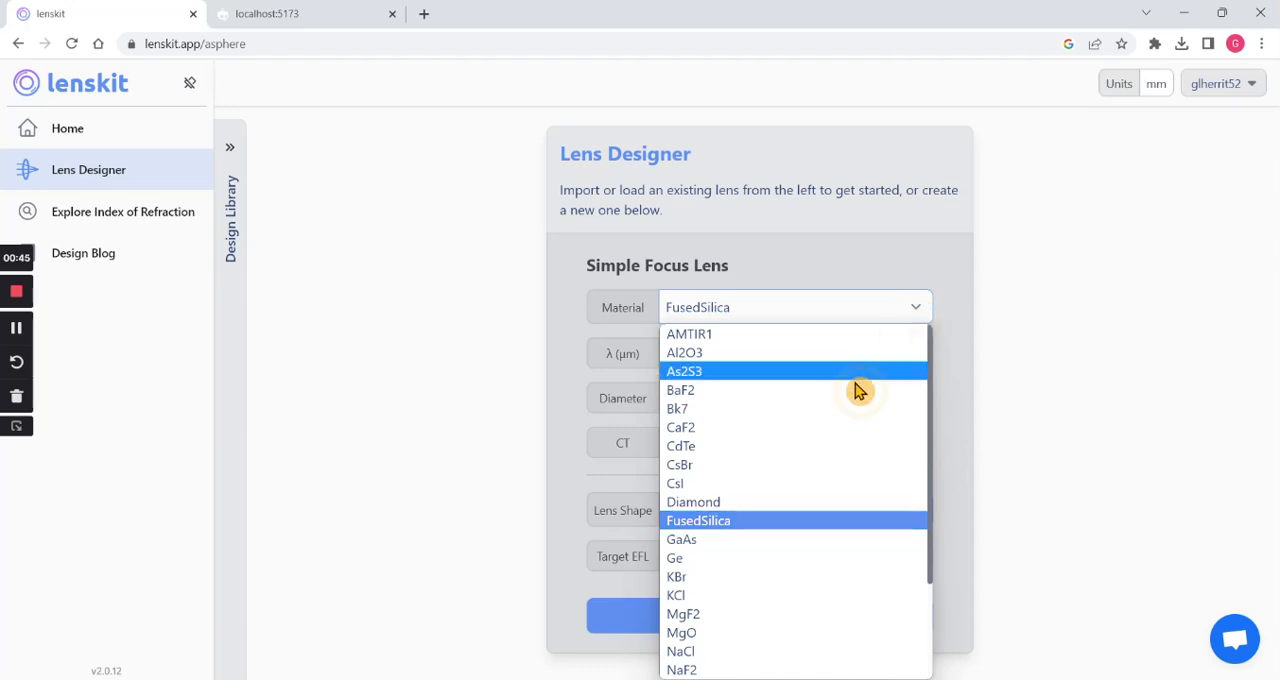
scroll(835, 420, "down", 3)
left_click(734, 667)
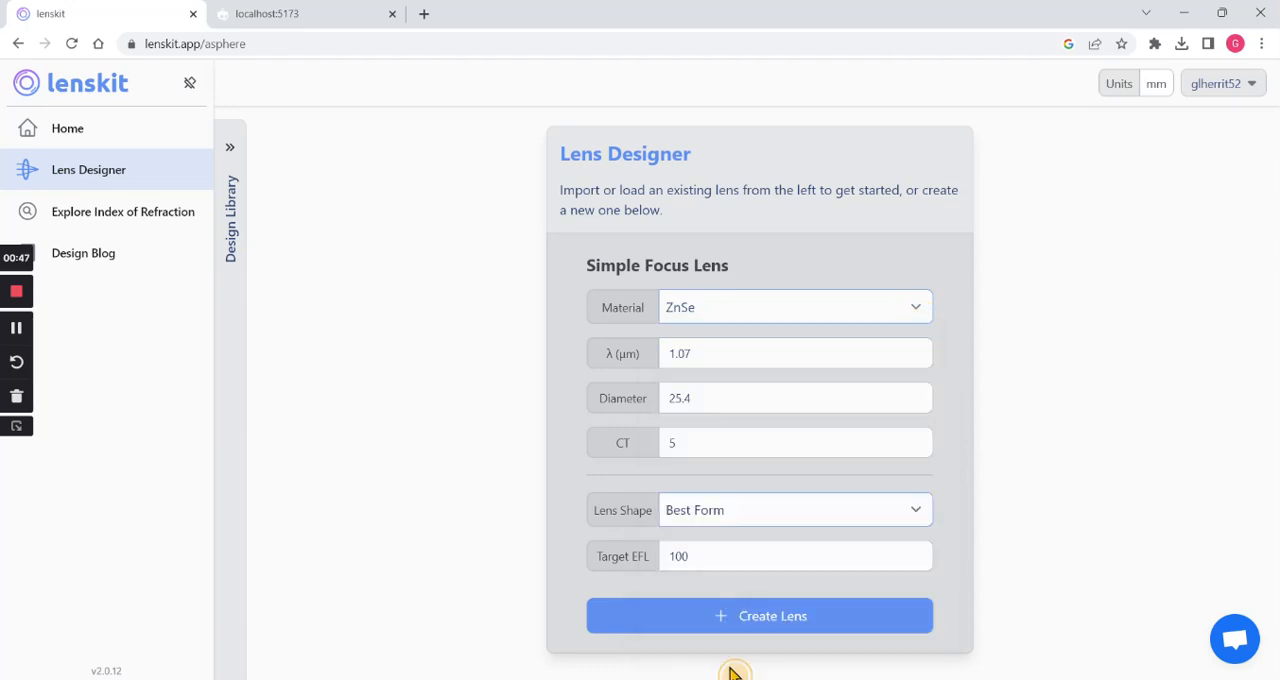
double_click(720, 356)
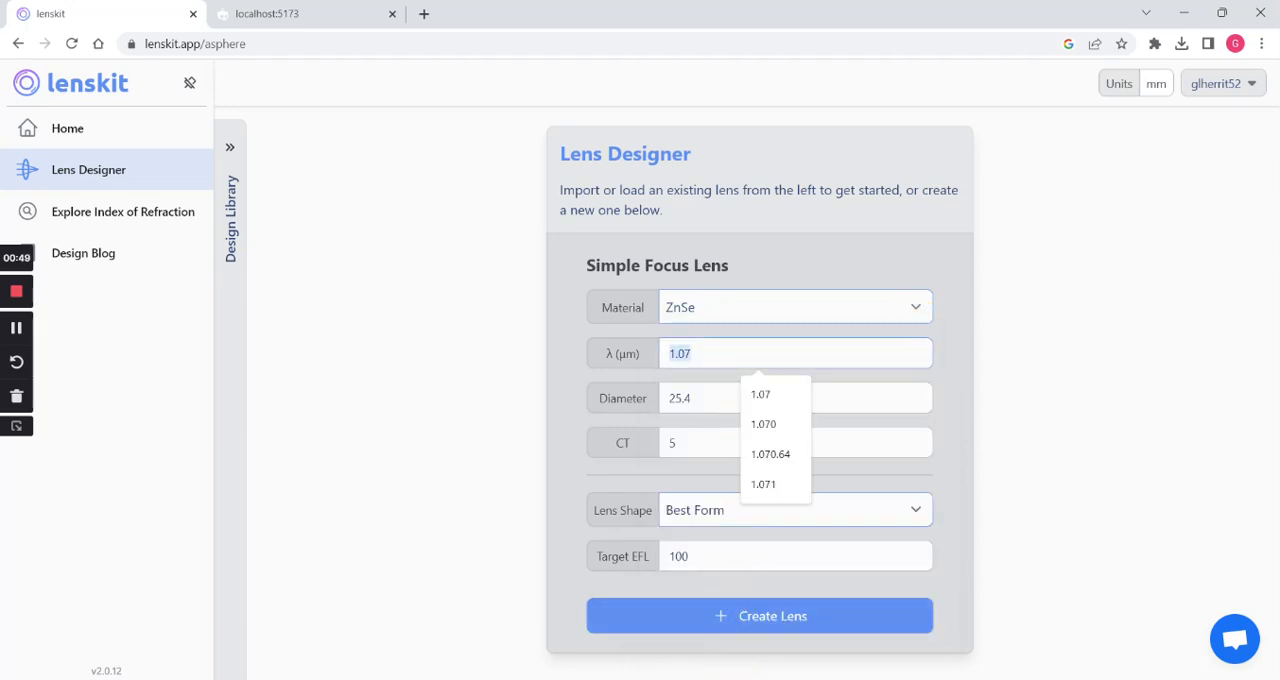
type("10.6")
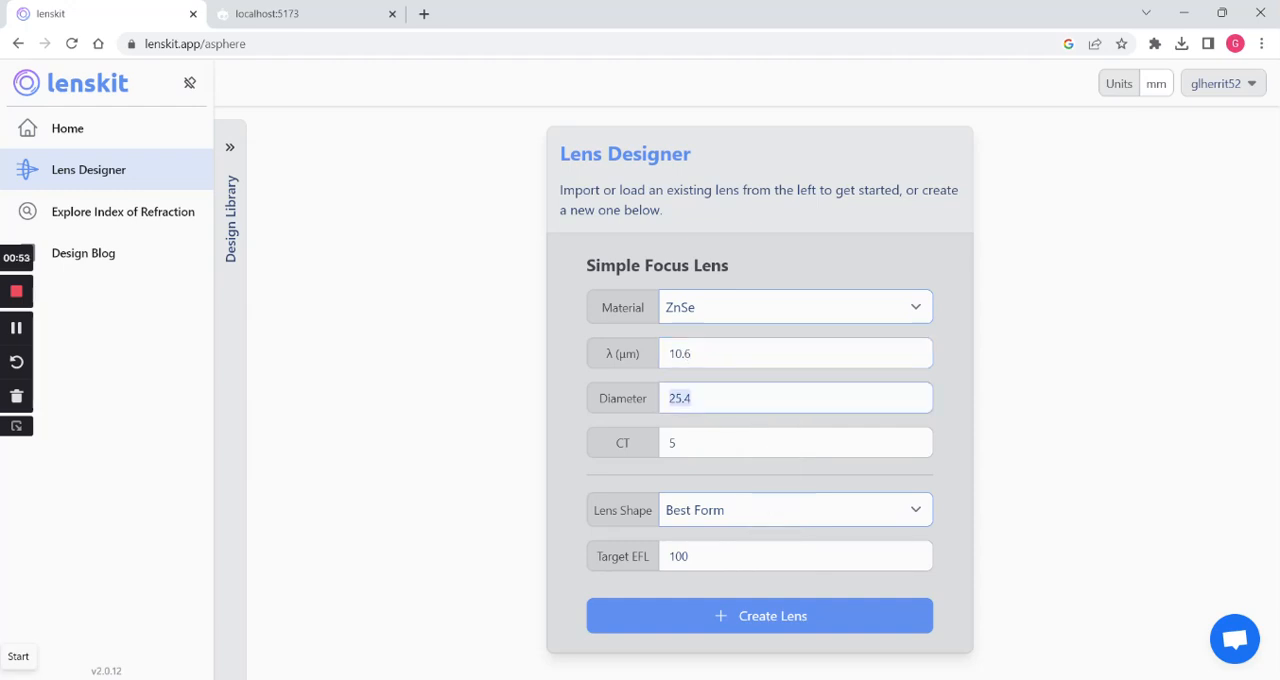
- Set the target EFL to 127 mm and create the Best Form lens
key("Tab")
key("Tab")
key("Tab")
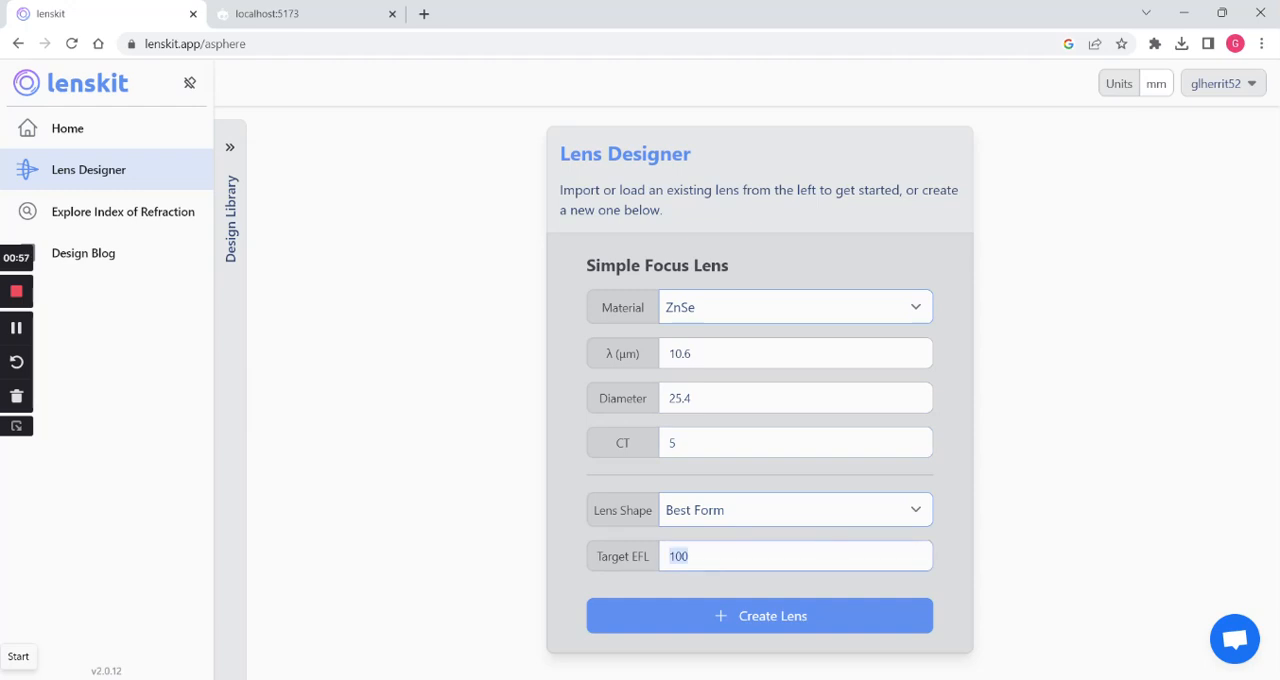
type("127")
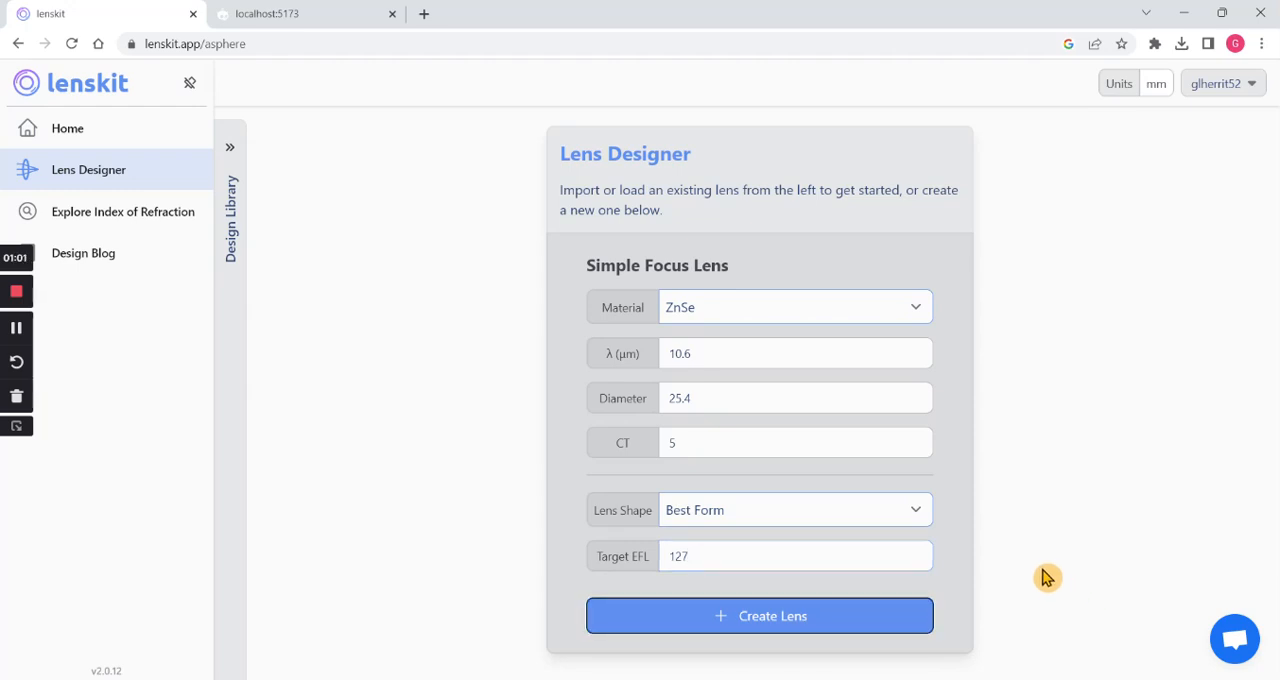
left_click(748, 632)
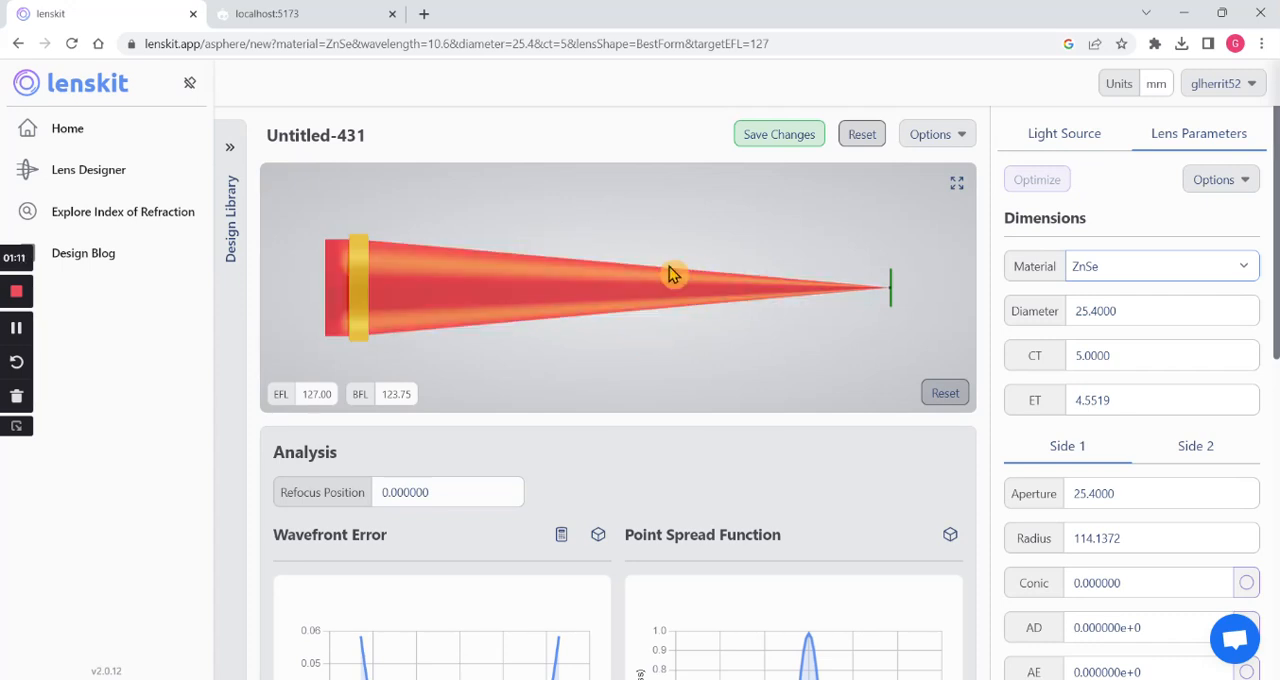
- Enlarge the 3D lens view, hiding the beam and showing the axes in it
left_click_drag(549, 288, 744, 293)
left_click(956, 185)
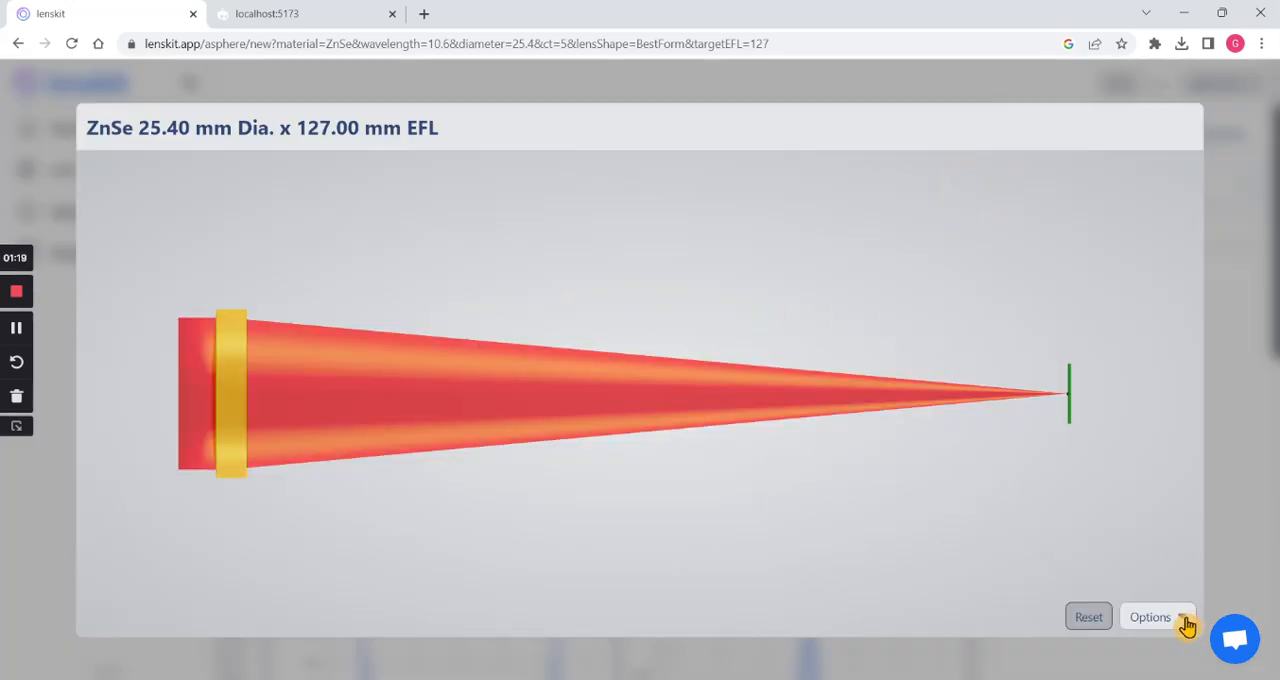
left_click(1185, 620)
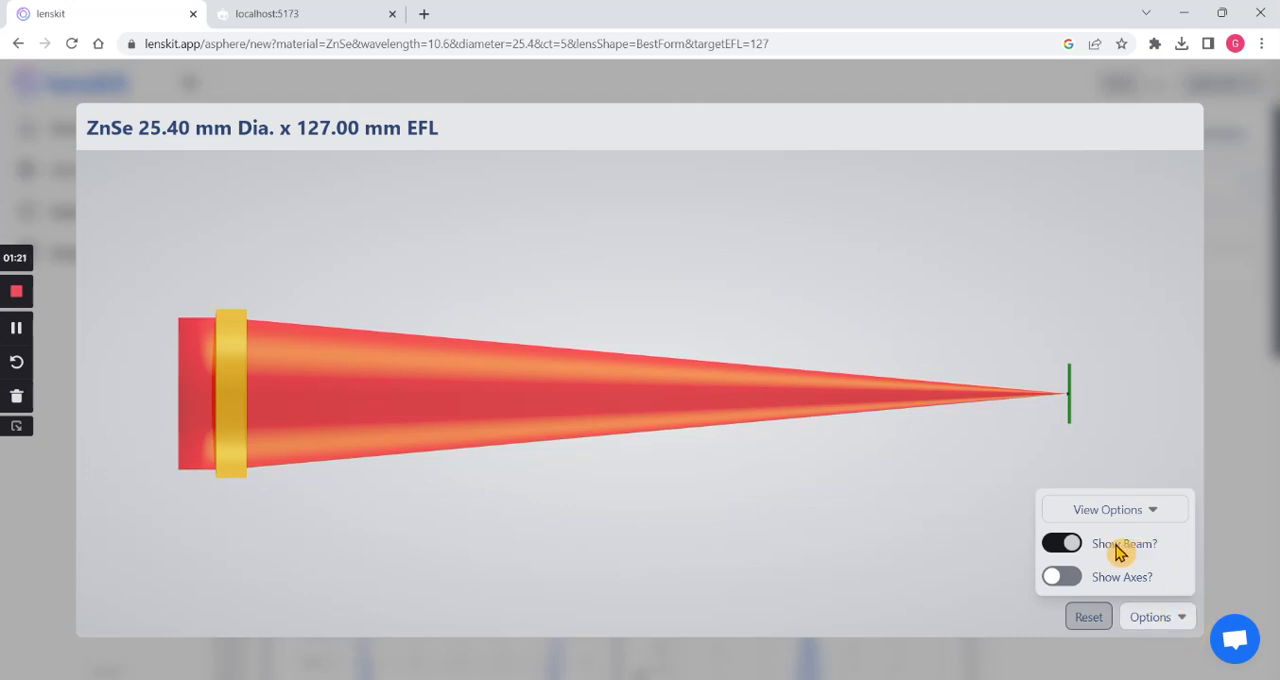
left_click(1062, 548)
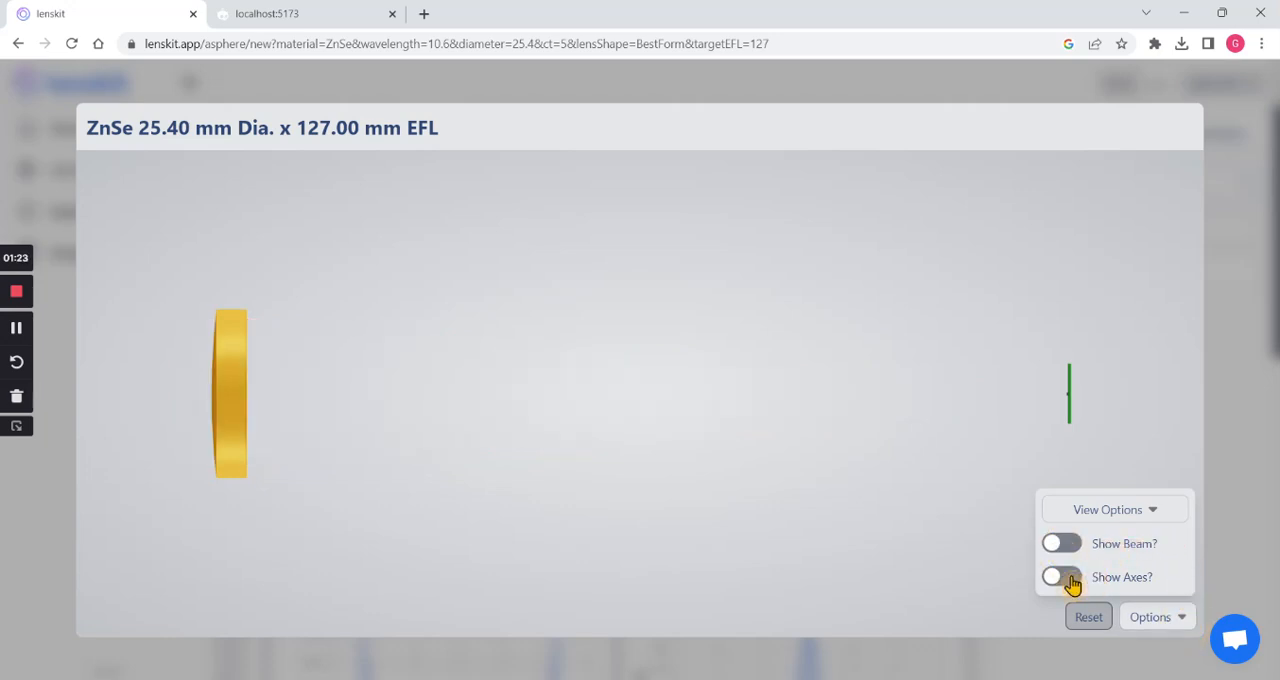
left_click(1072, 583)
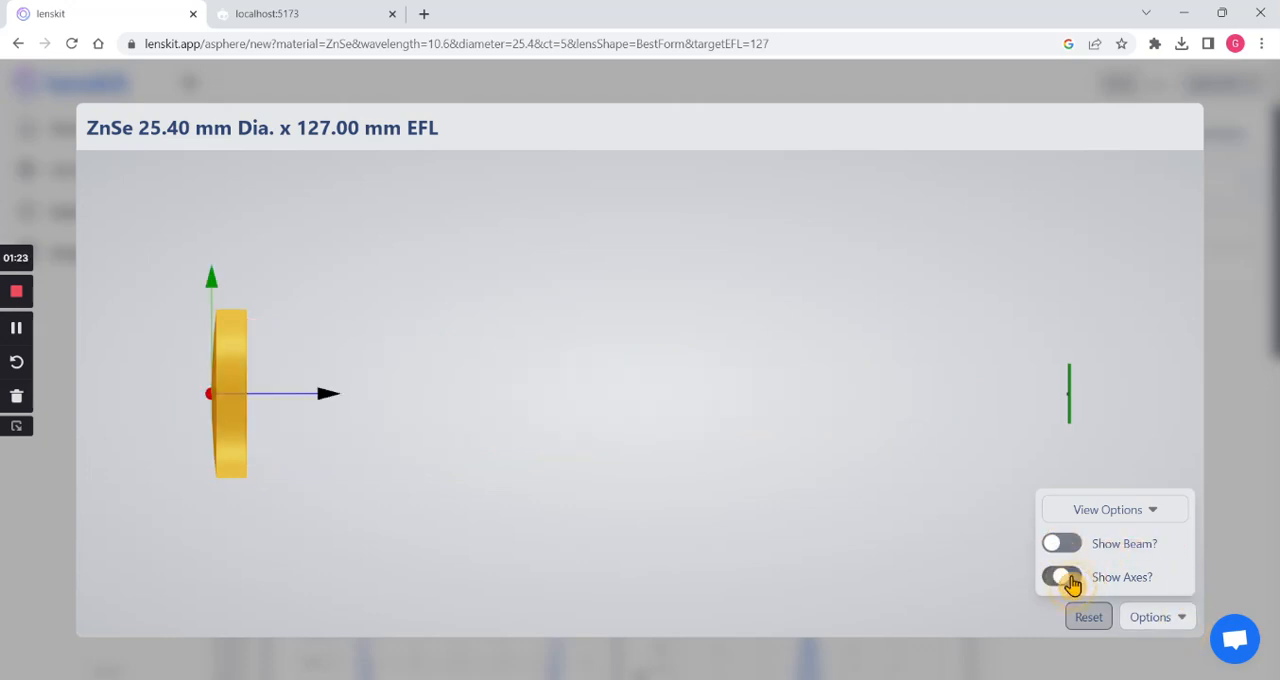
- View the enlarged lens model in the Optic Centered orientation from an angle, and close the enlarged view
left_click(1151, 515)
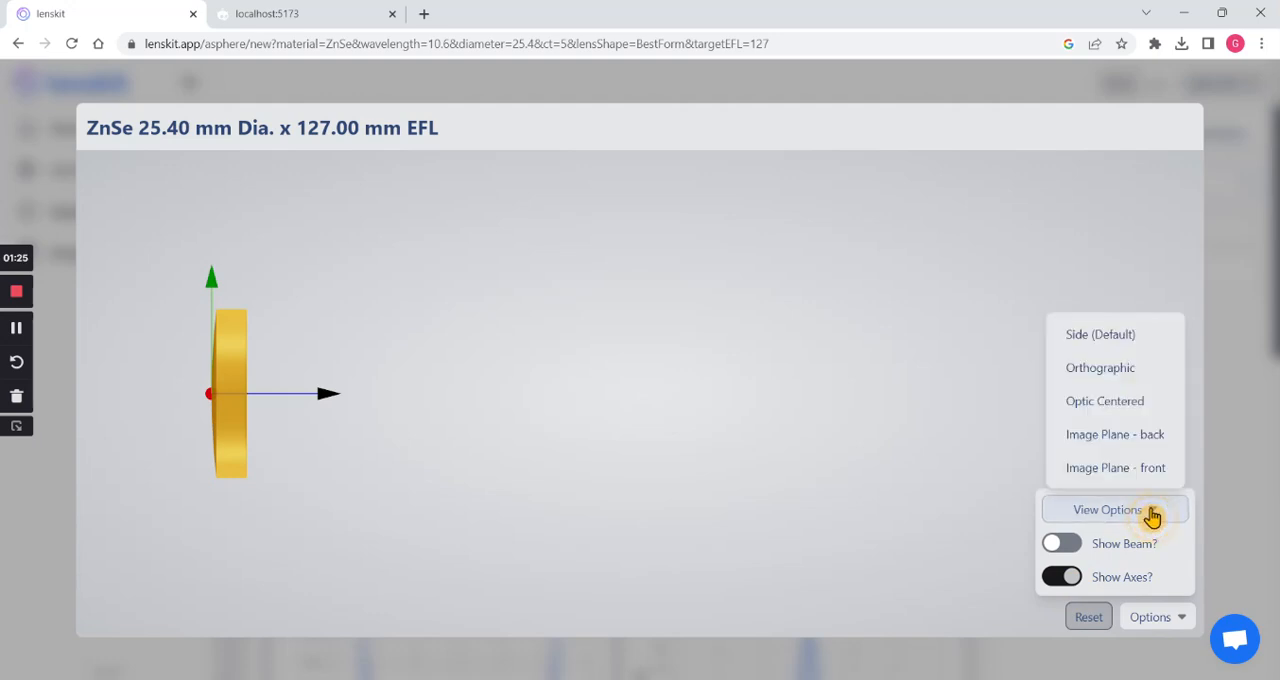
left_click(1127, 404)
left_click_drag(648, 403, 729, 438)
left_click(1220, 403)
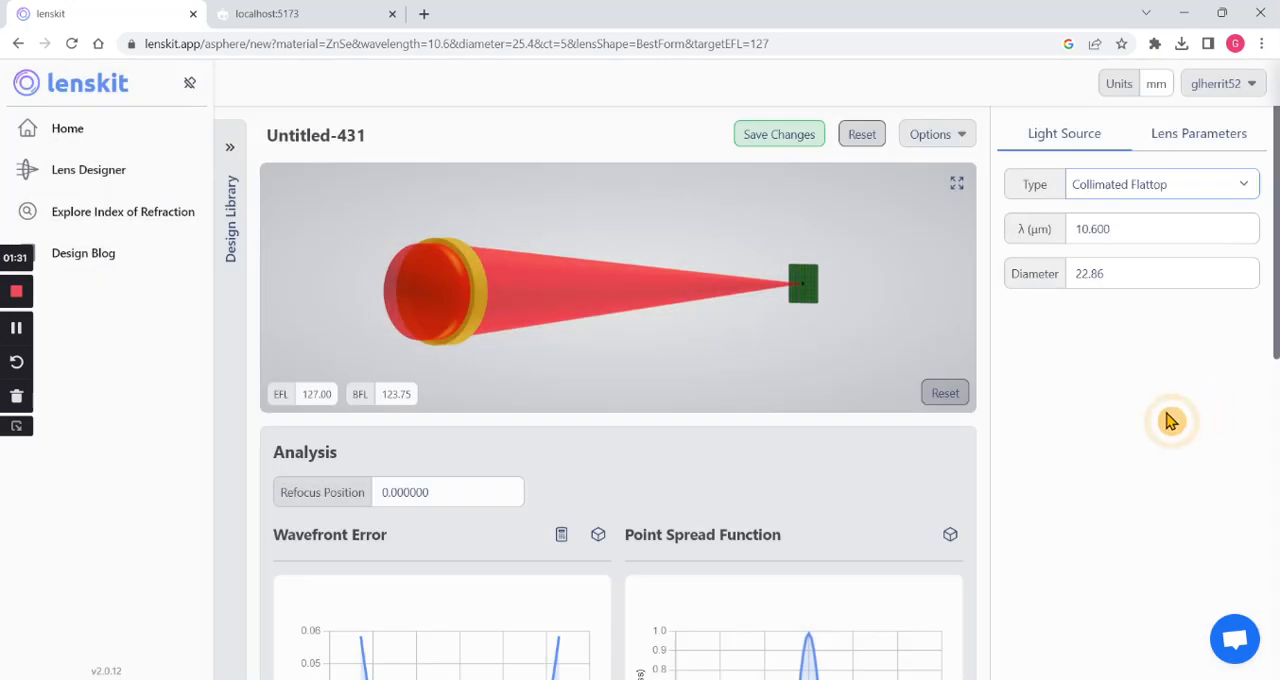
- Change the light source type to Collimated Gaussian
scroll(990, 420, "down", 1)
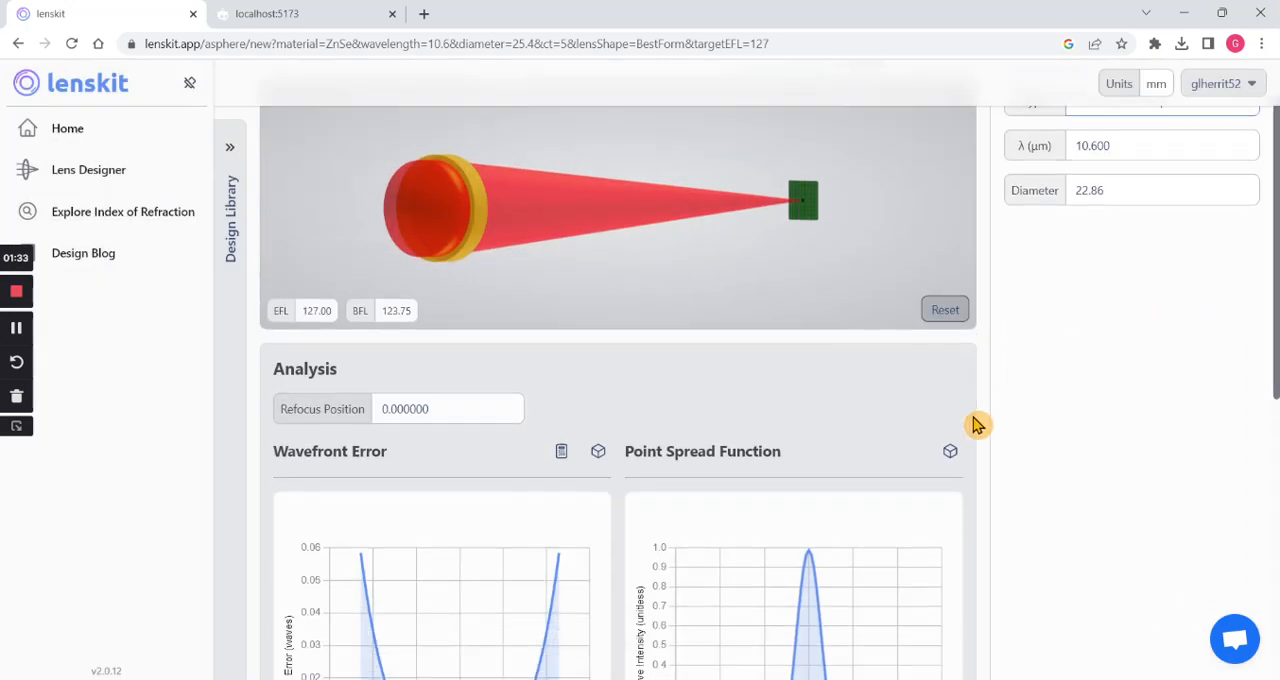
scroll(1017, 360, "up", 1)
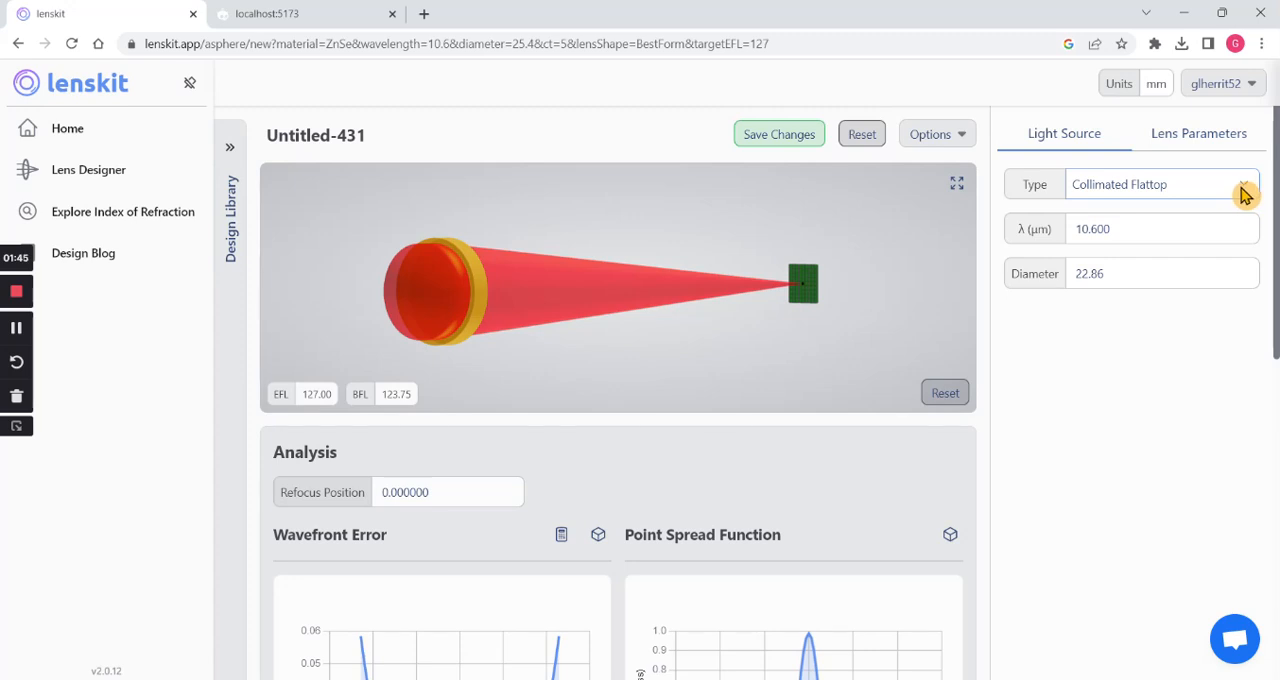
left_click(1243, 195)
left_click(1172, 228)
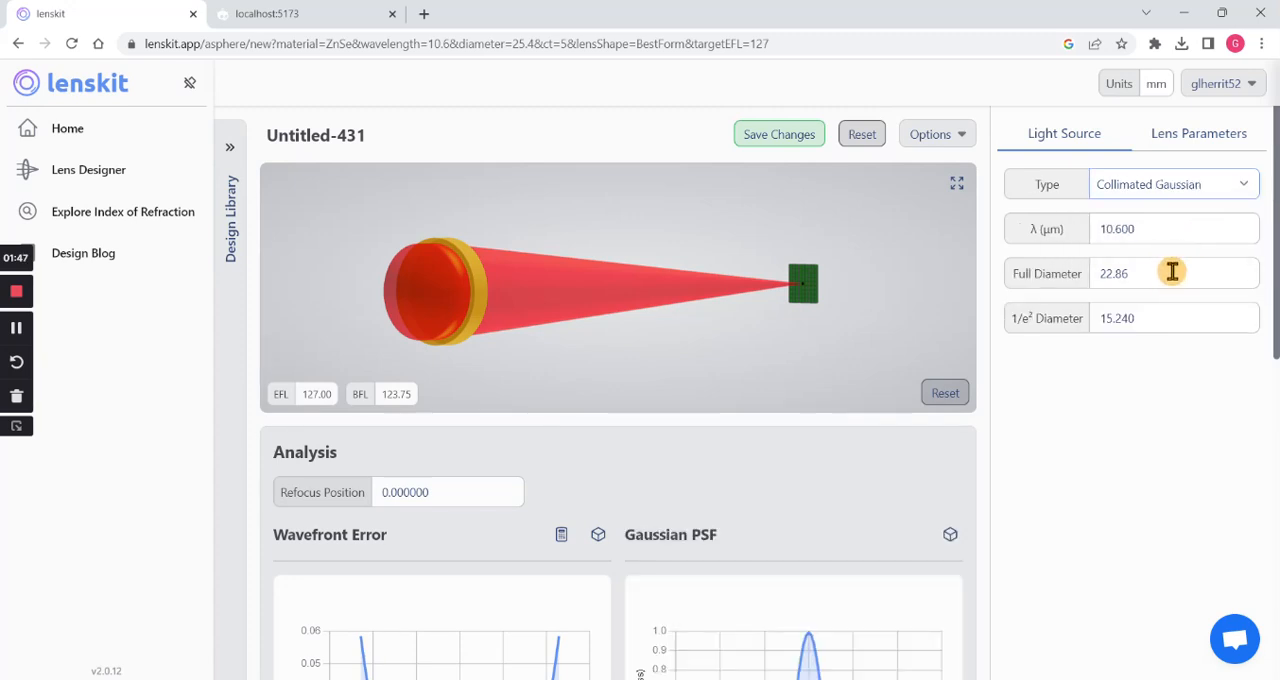
- Set the light source's full diameter to 20 mm and its 1/e² diameter to 10 mm
double_click(1172, 272)
type("20")
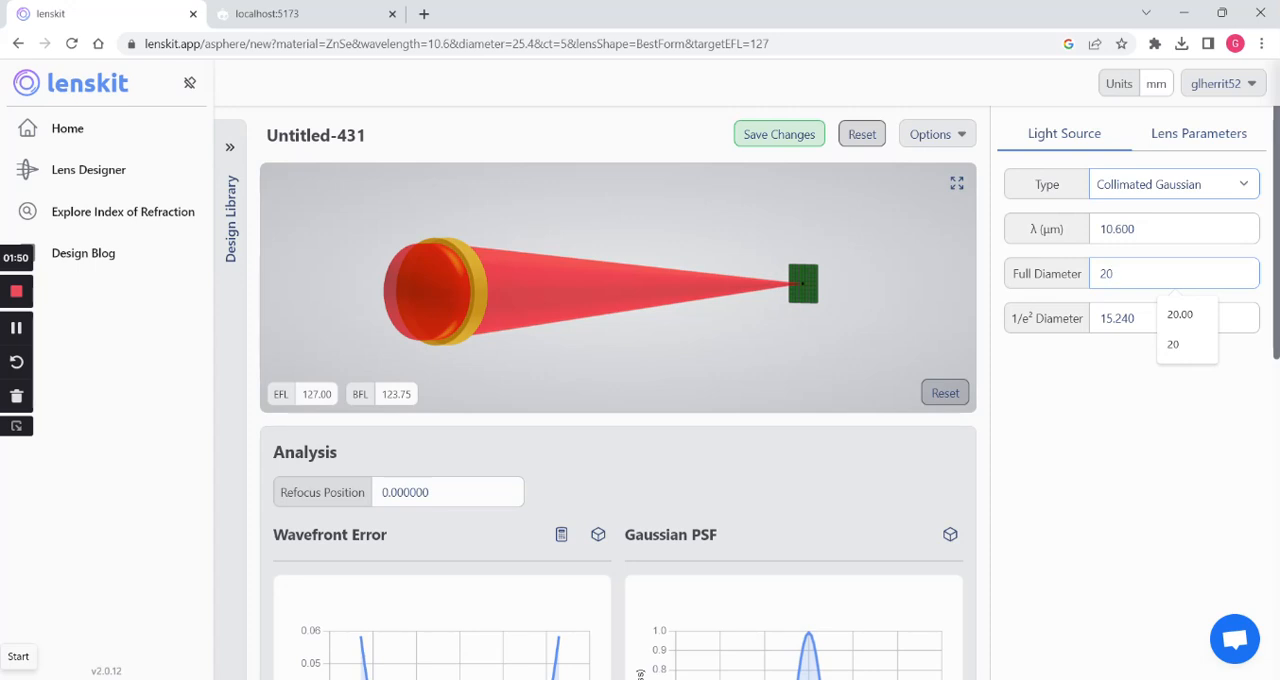
key("Tab")
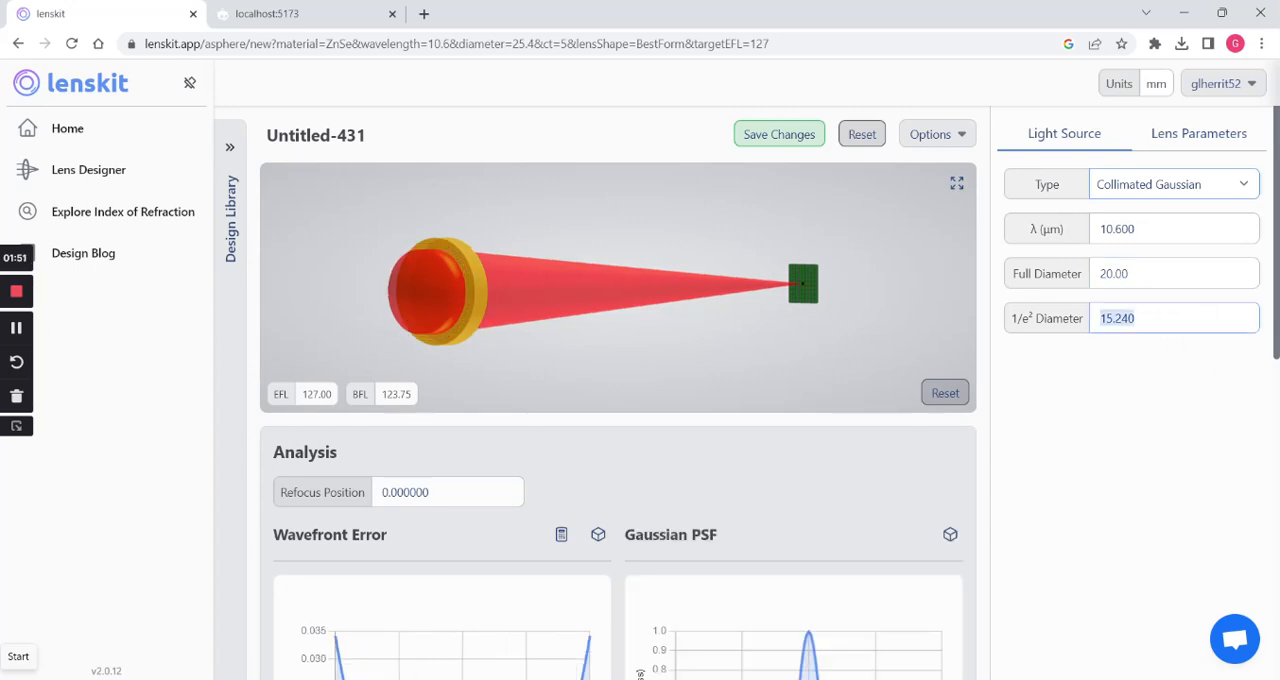
type("10")
key("Tab")
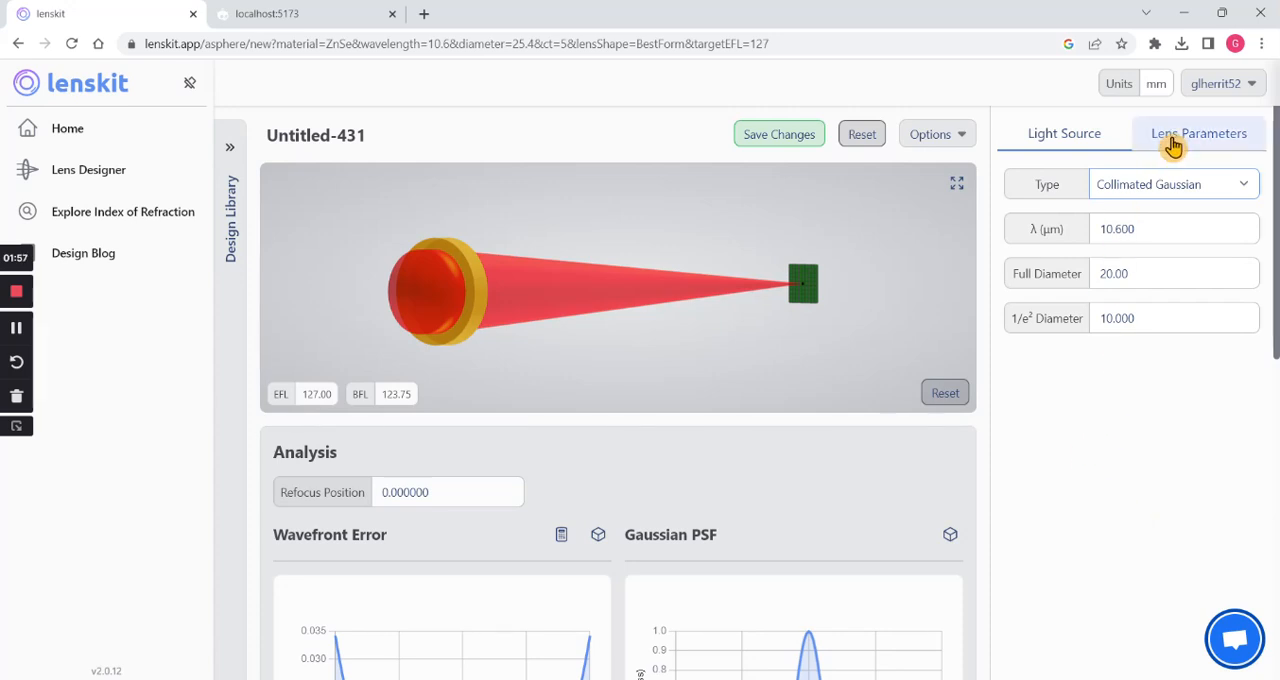
- Review the lens parameters, including the dimensions and the surface values of Side 1 and Side 2
left_click(1174, 146)
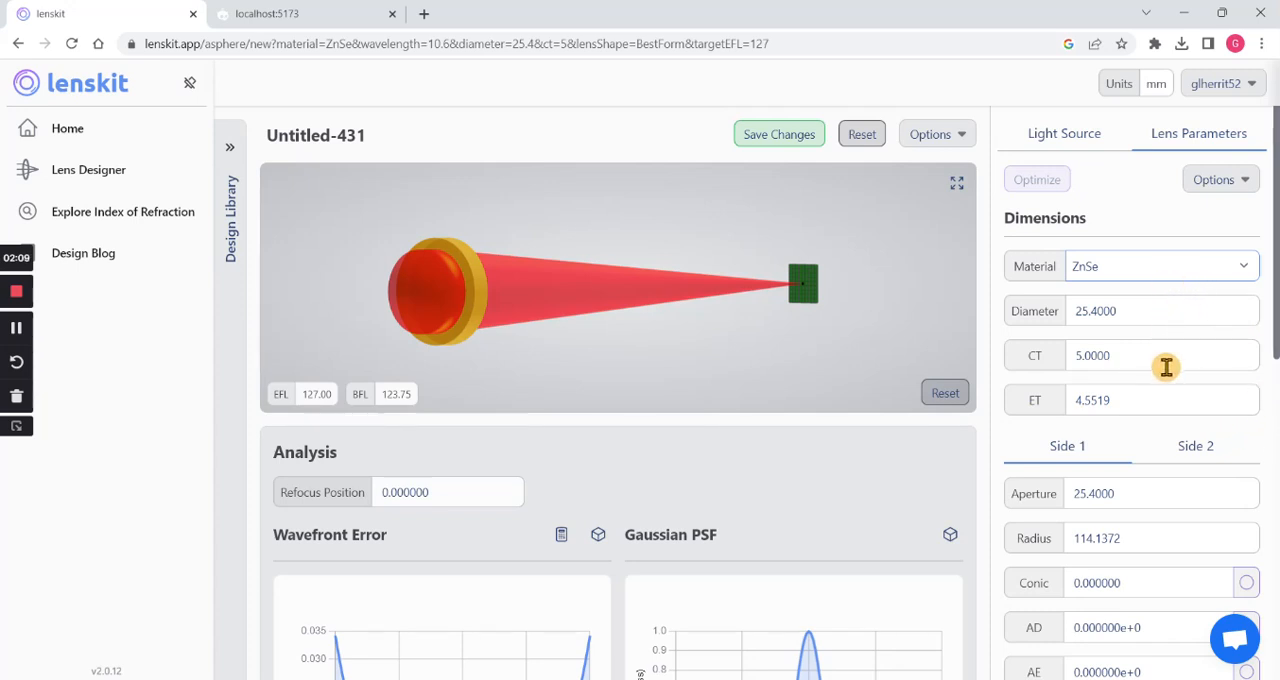
scroll(1167, 367, "down", 3)
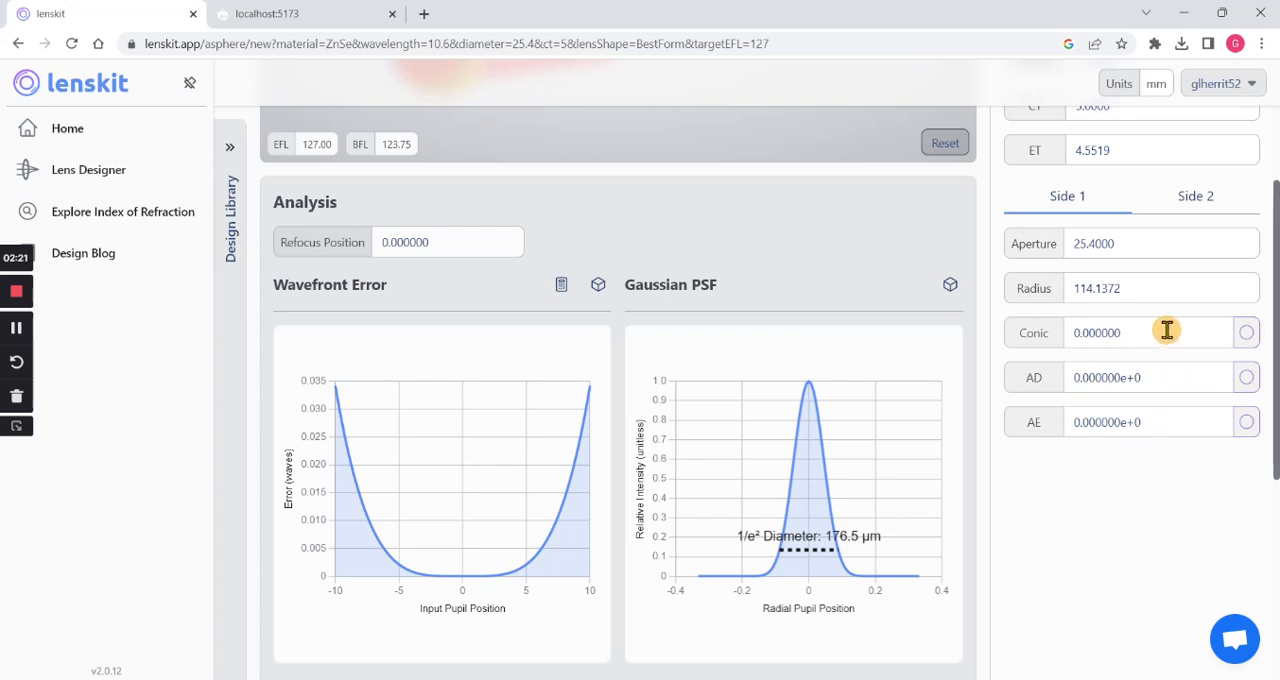
left_click(1201, 206)
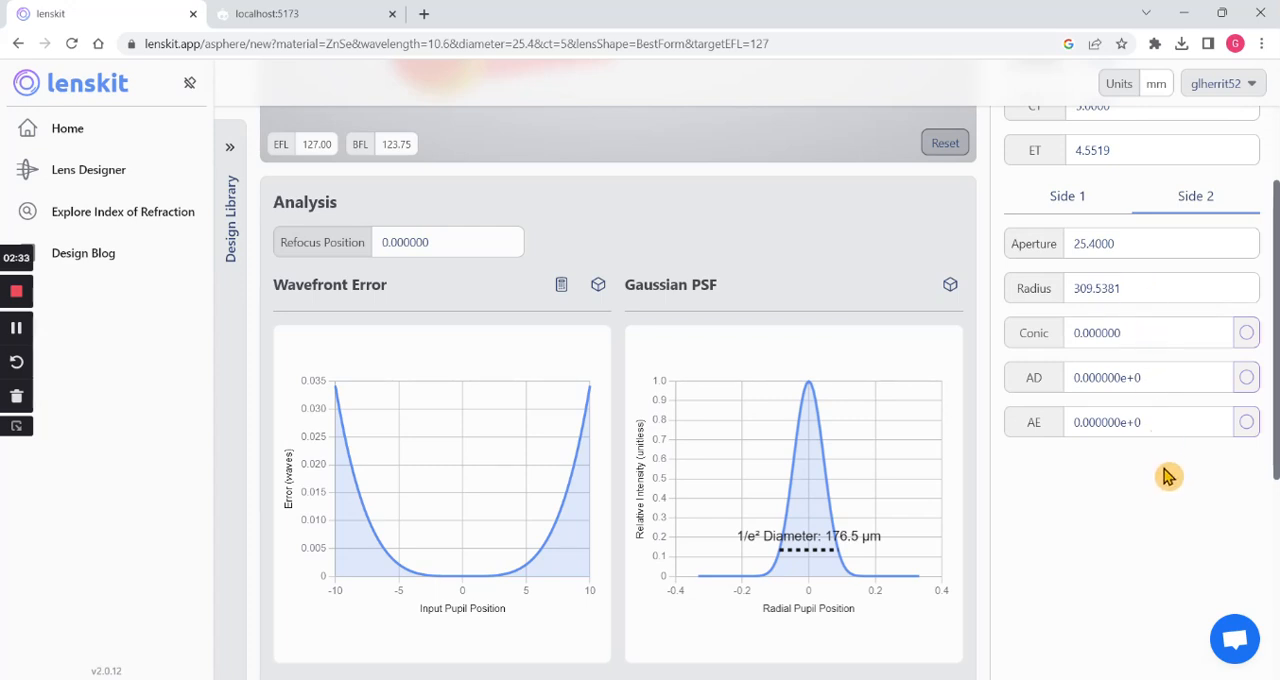
scroll(1060, 393, "up", 3)
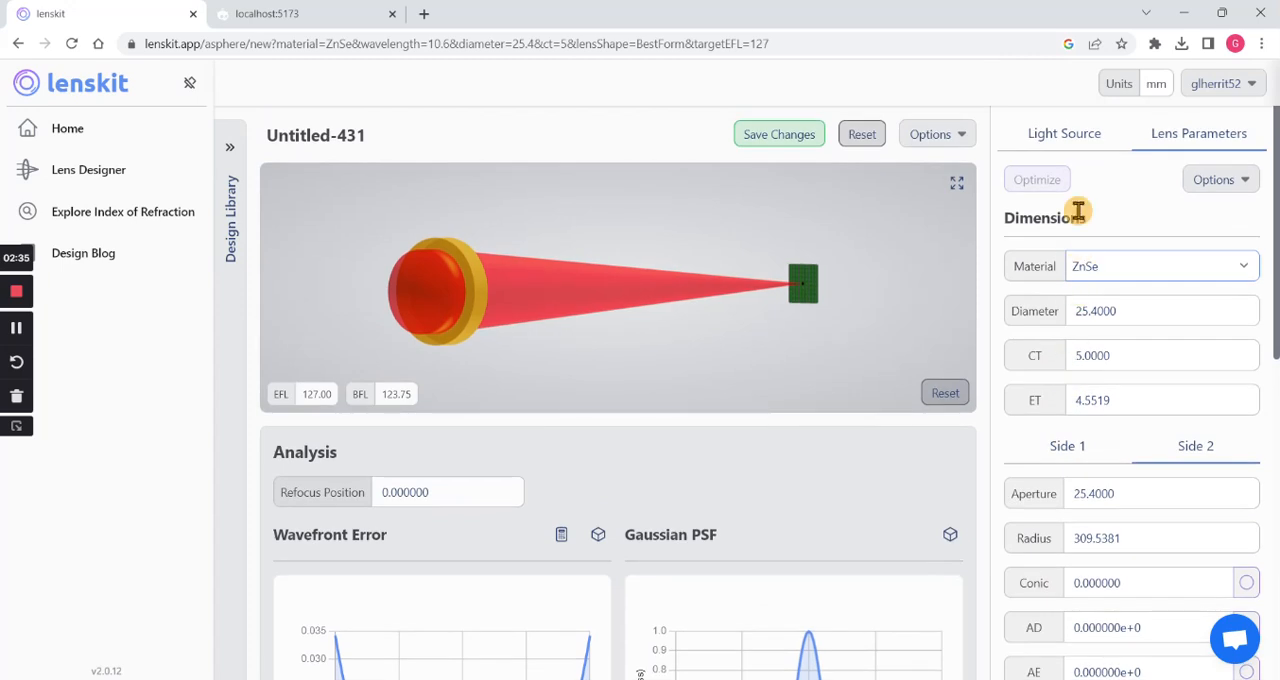
- Return to the light source settings and examine the wavefront error, Gaussian PSF, spherical aberration and spot diagram plots
left_click(1066, 134)
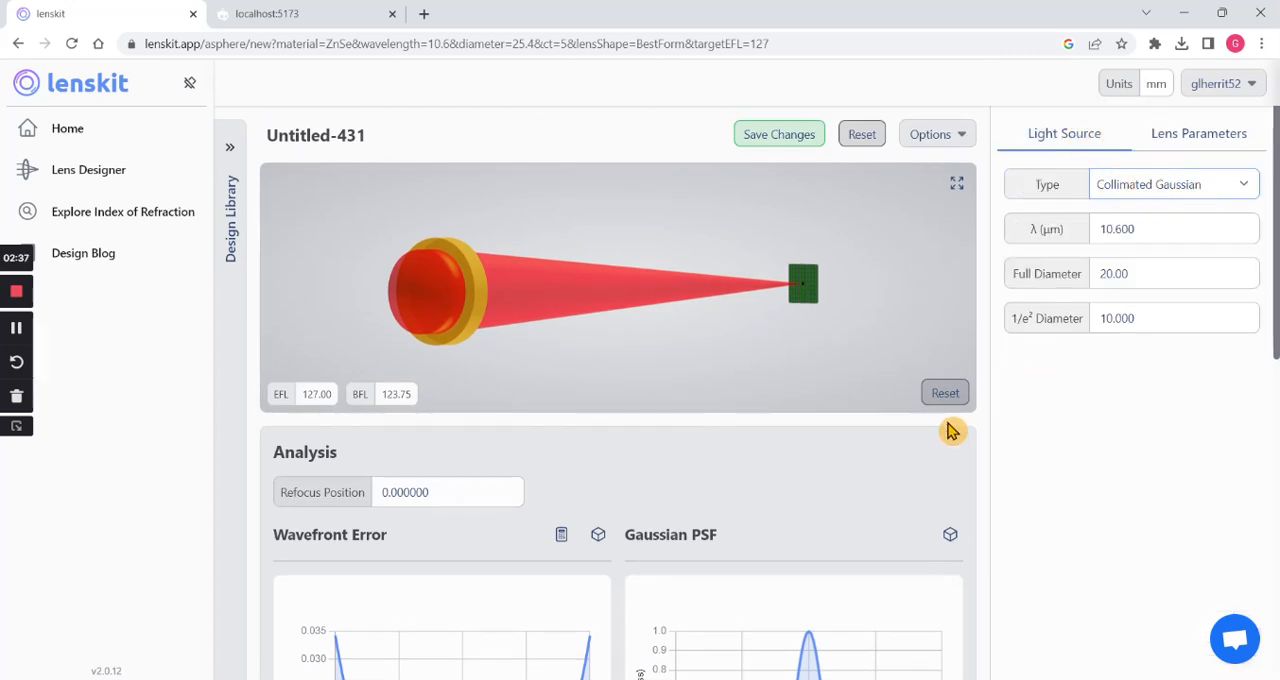
scroll(935, 432, "down", 3)
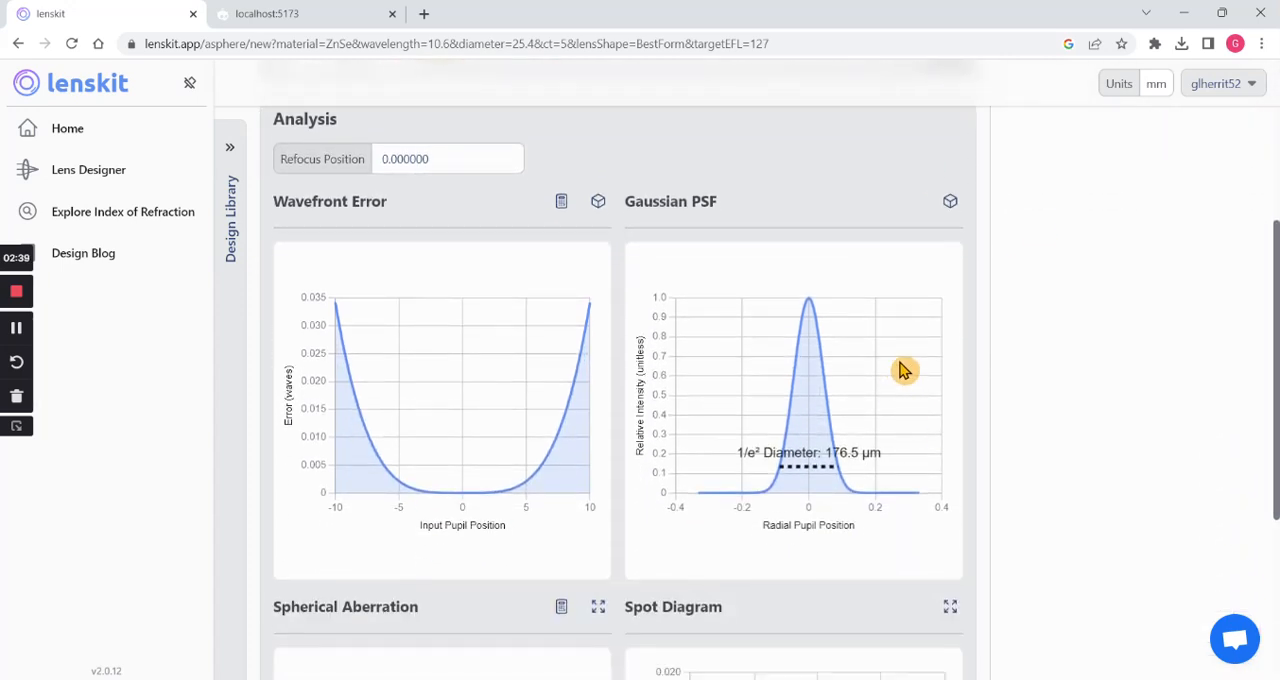
scroll(900, 371, "down", 3)
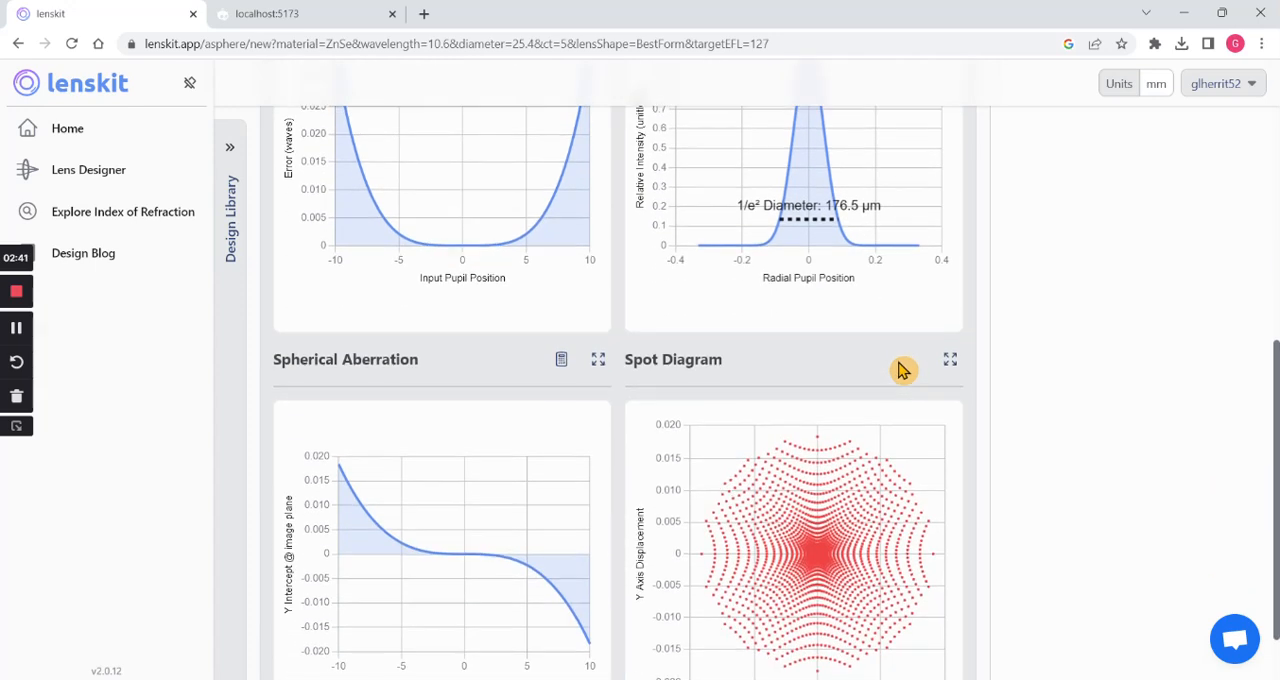
scroll(763, 326, "up", 4)
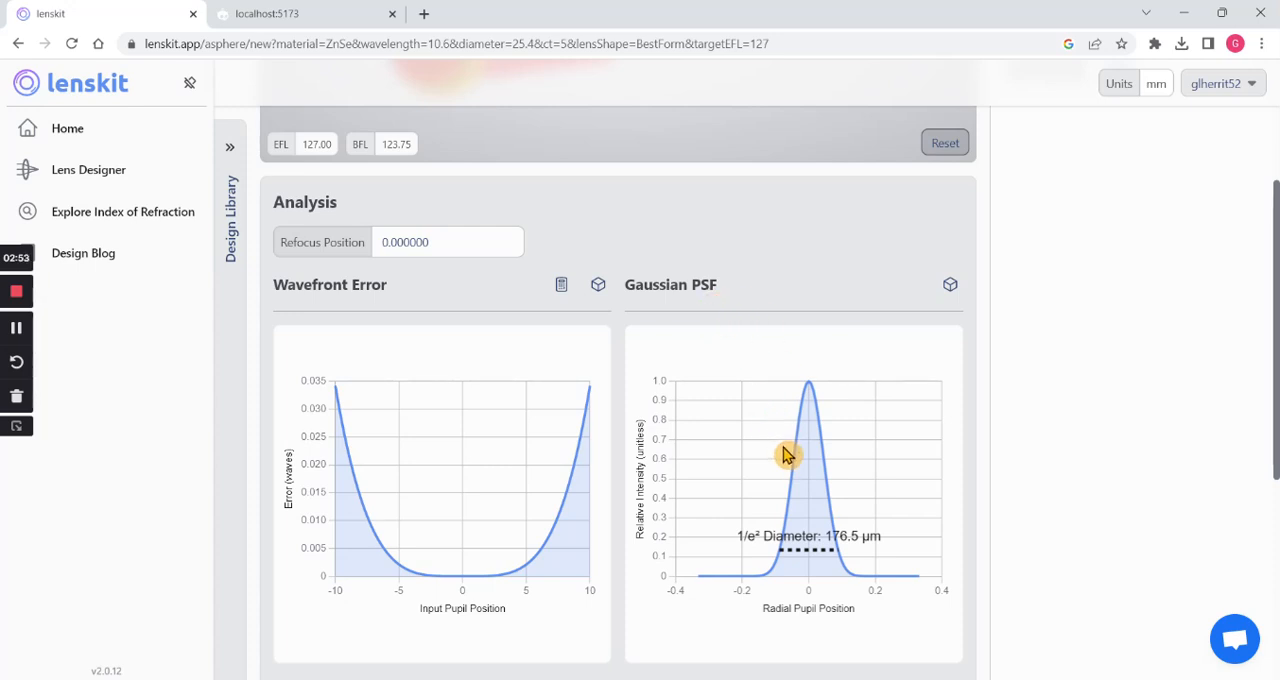
scroll(785, 455, "down", 1)
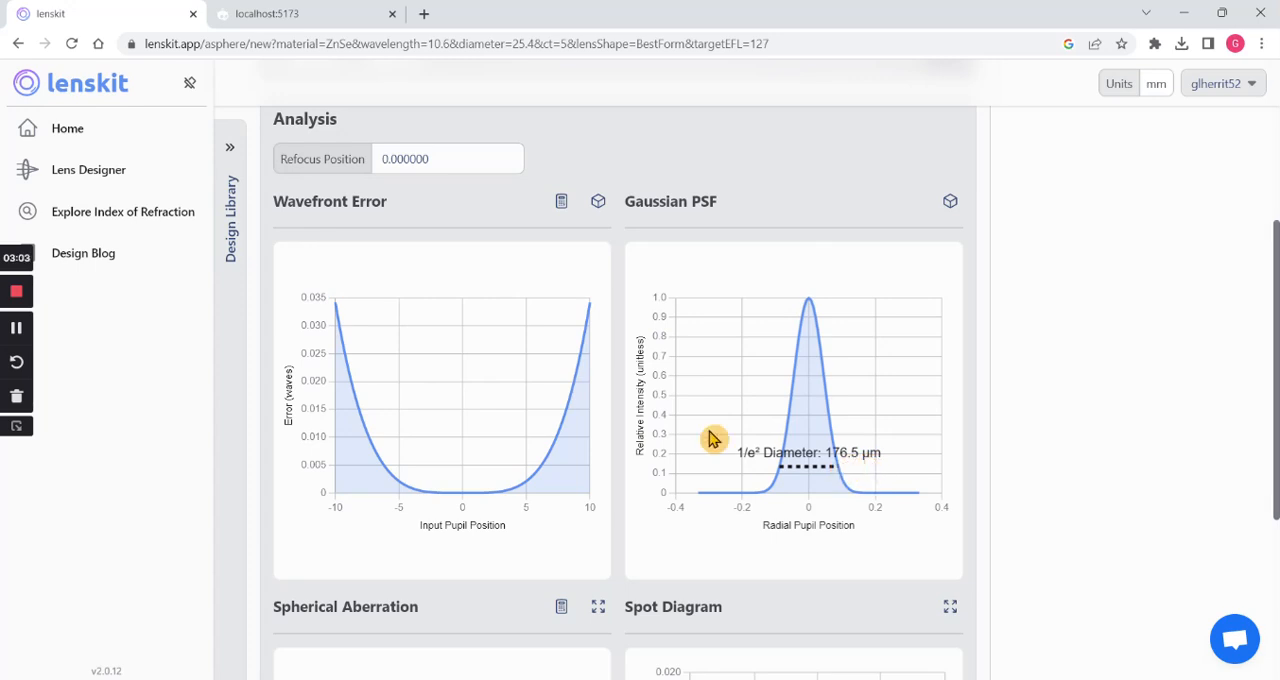
scroll(713, 438, "down", 1)
scroll(709, 432, "up", 1)
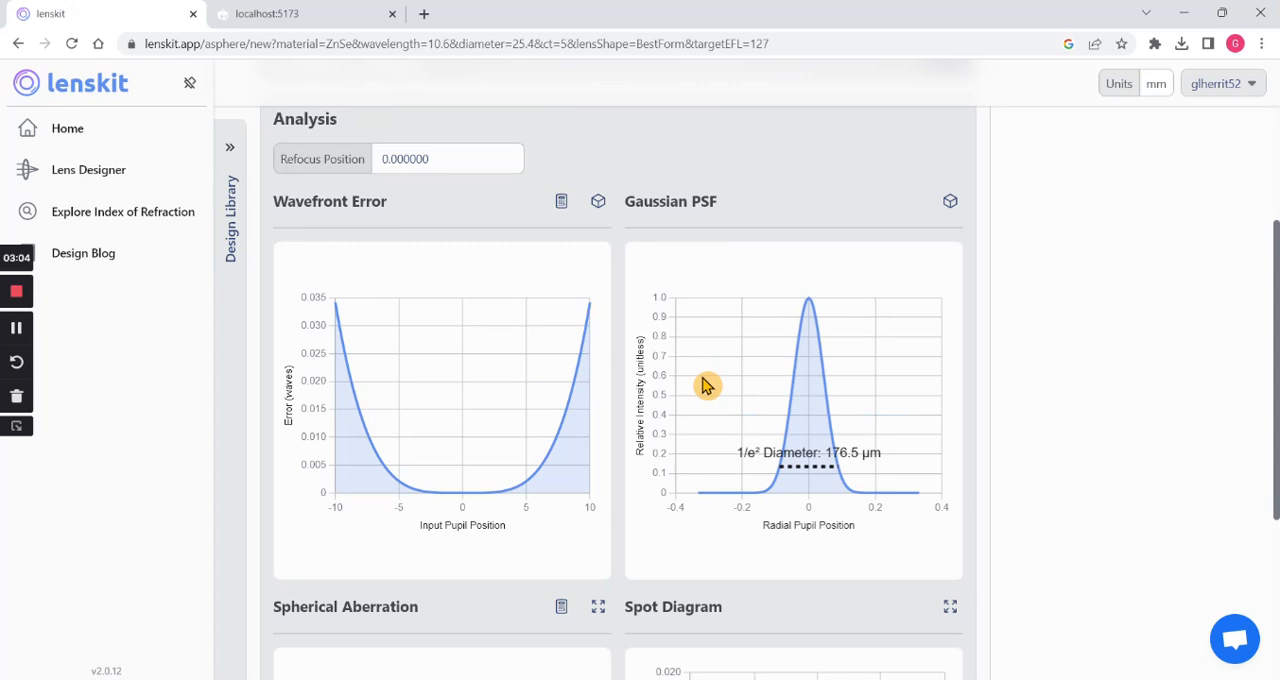
- Inspect the 3D plots of the wavefront error and the Gaussian PSF, rotating each one
left_click(603, 210)
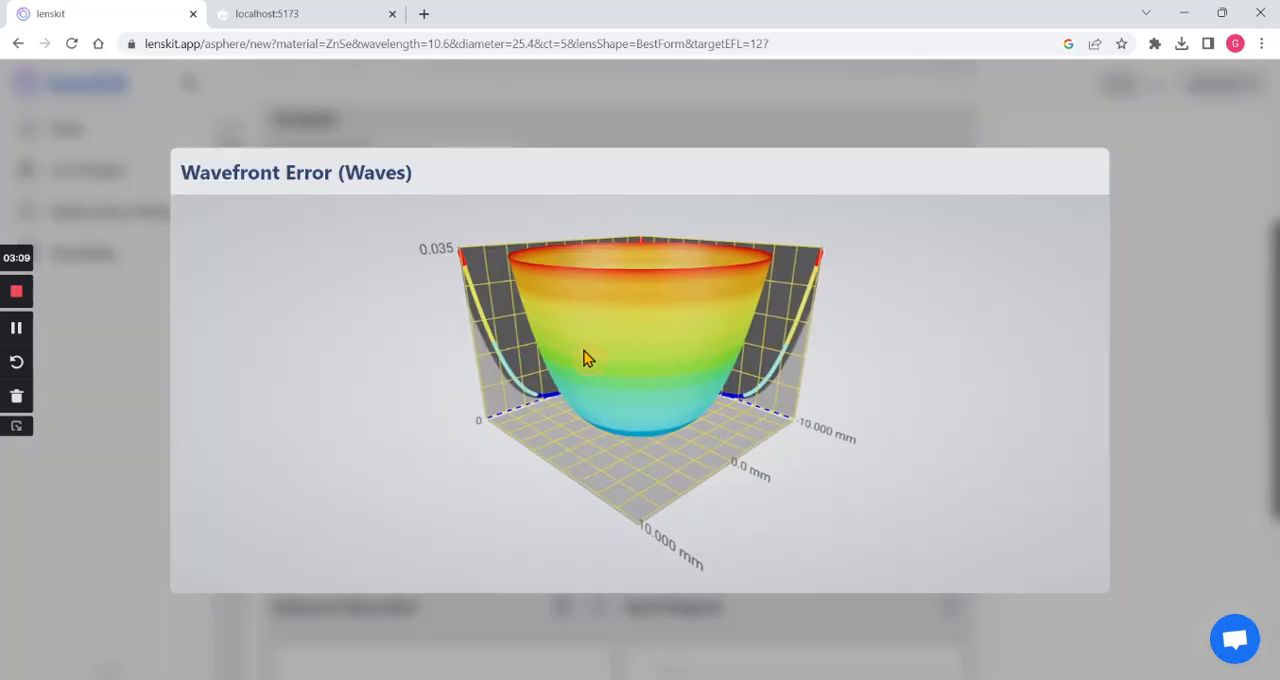
left_click_drag(586, 357, 625, 289)
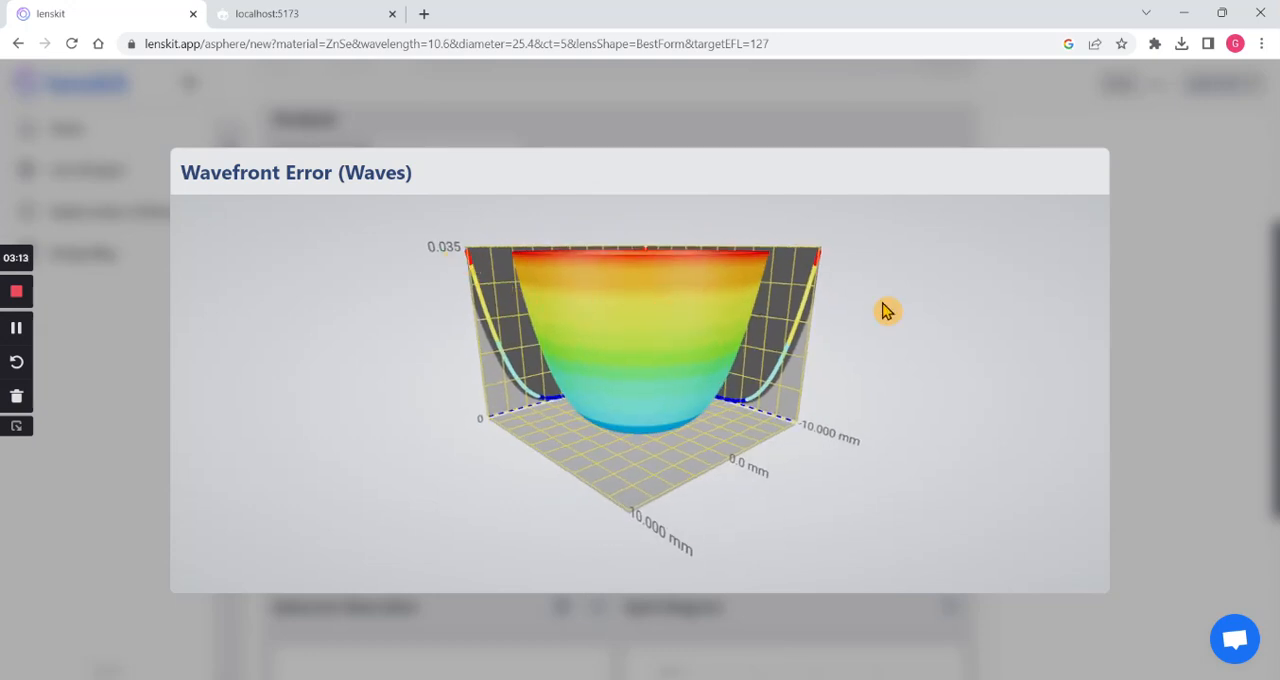
left_click(1157, 316)
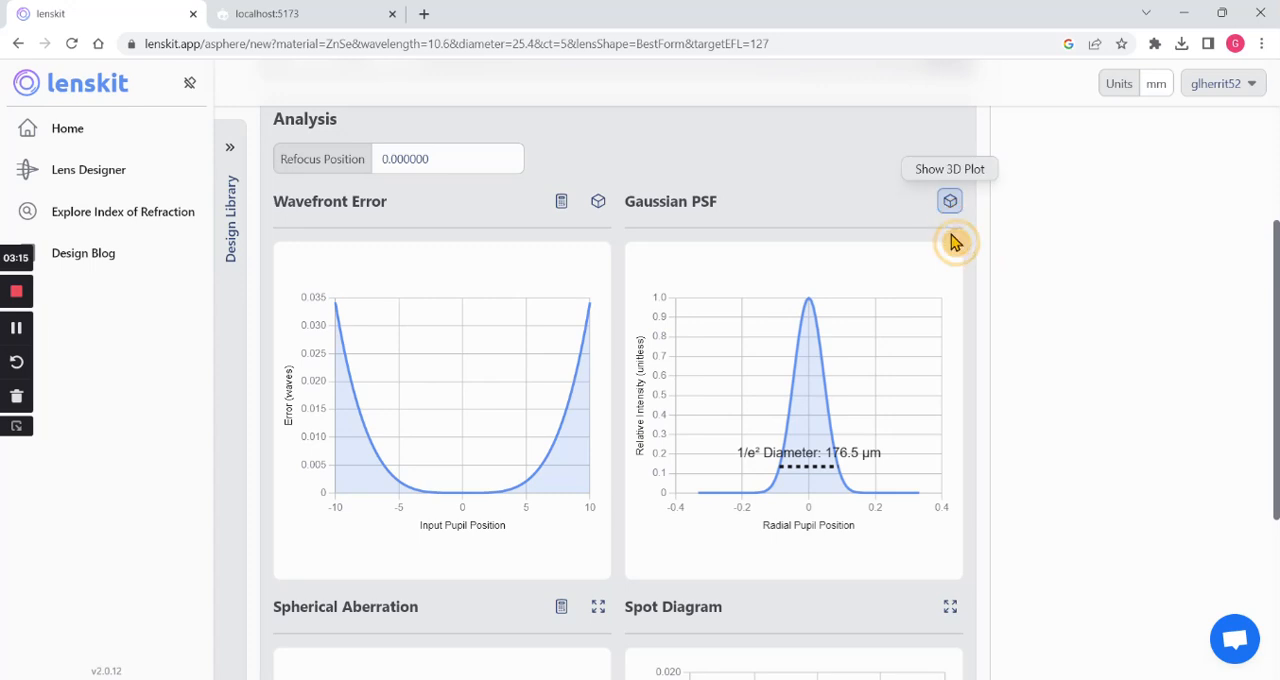
left_click(949, 203)
left_click_drag(700, 396, 598, 398)
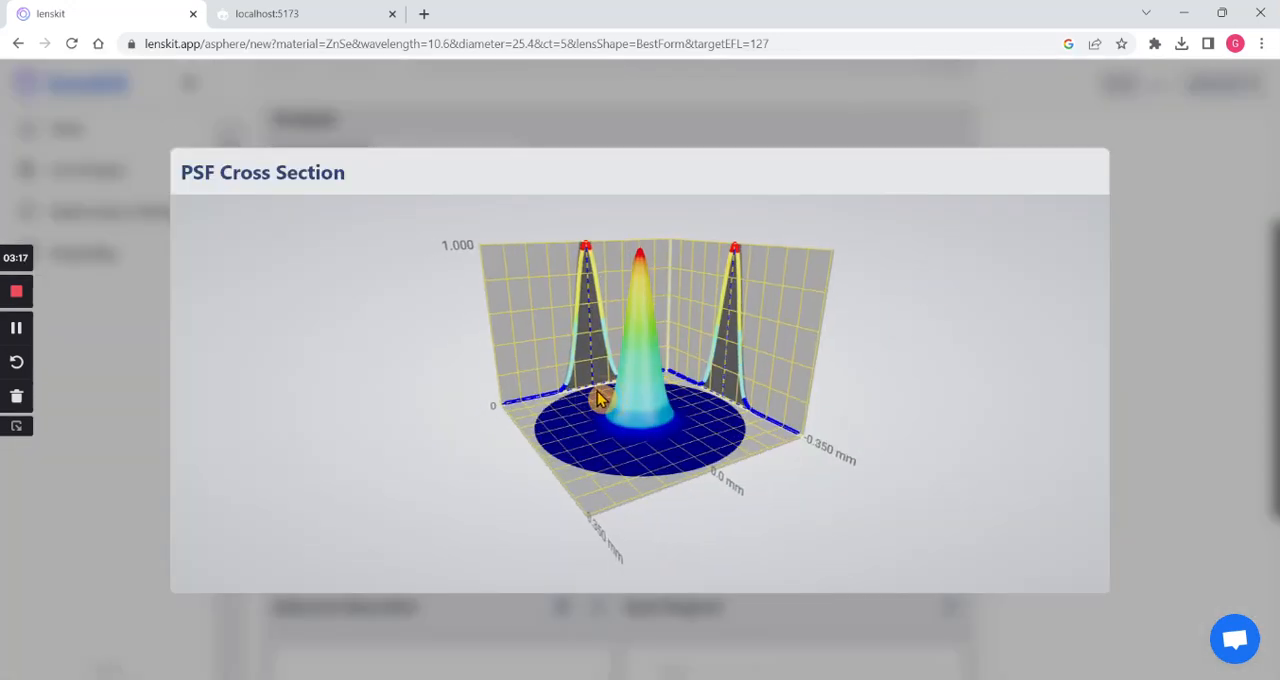
- Open the through-focus view of the spot diagram and examine the spots around the image plane up close
left_click(1199, 305)
scroll(874, 406, "down", 2)
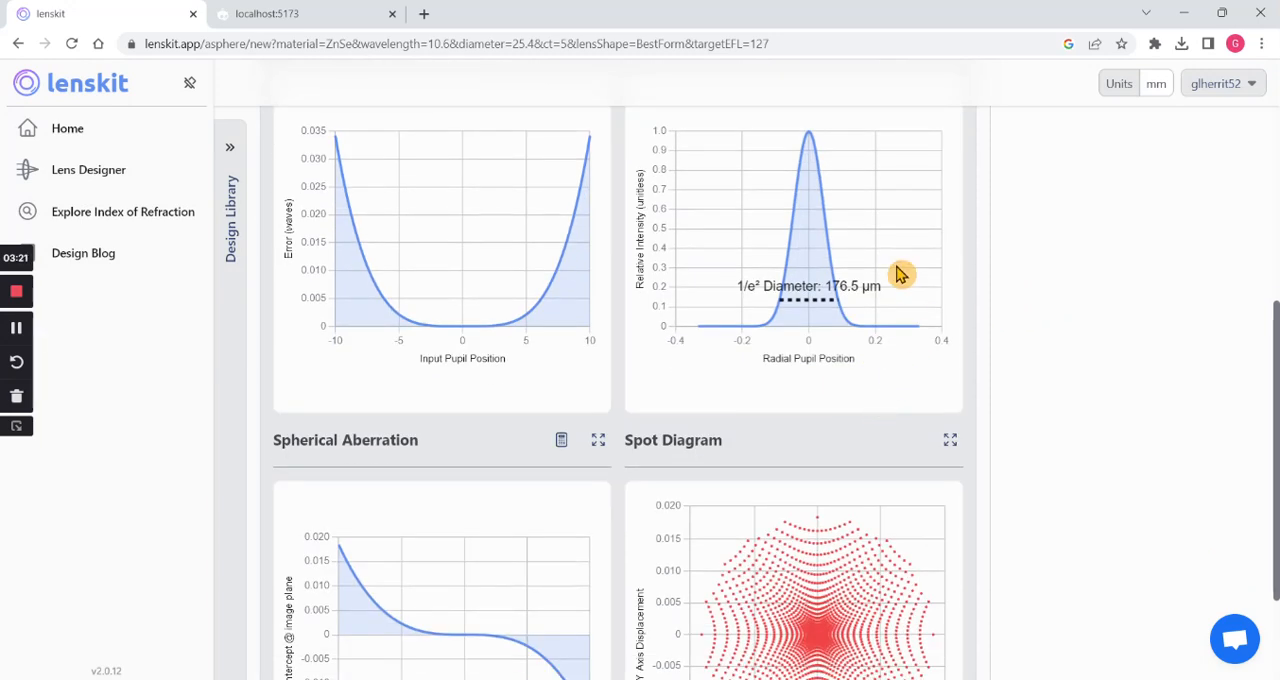
scroll(899, 275, "down", 2)
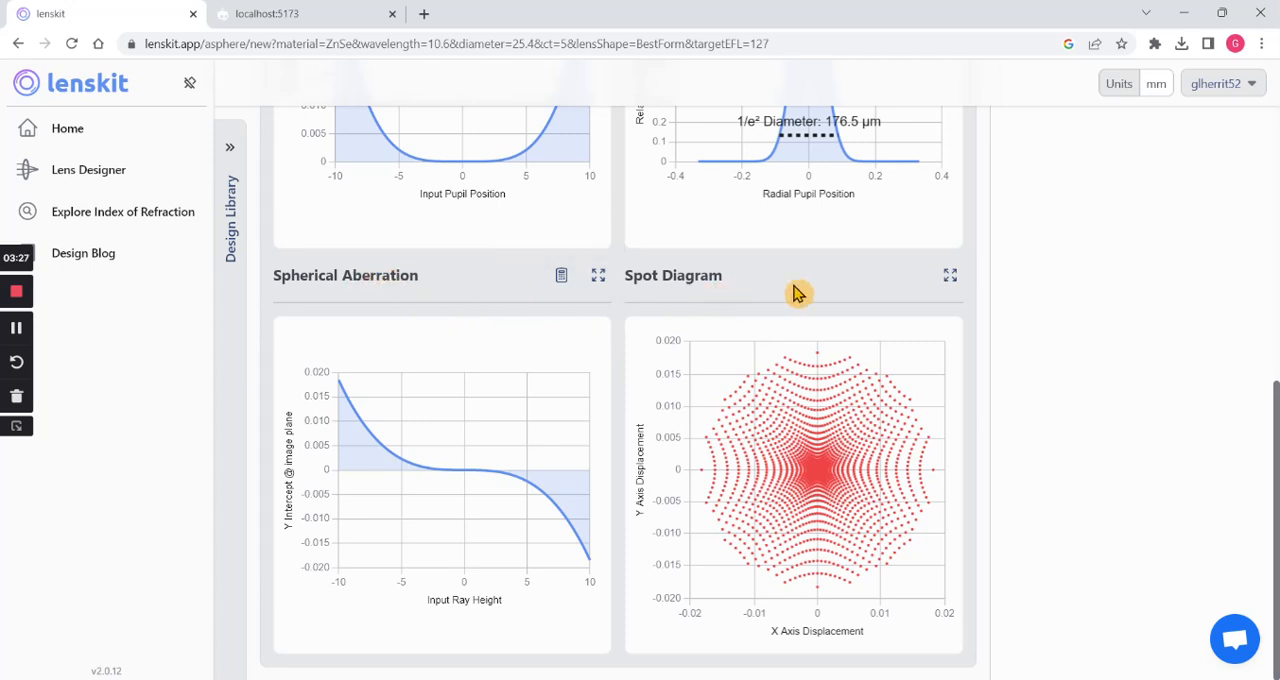
left_click(950, 279)
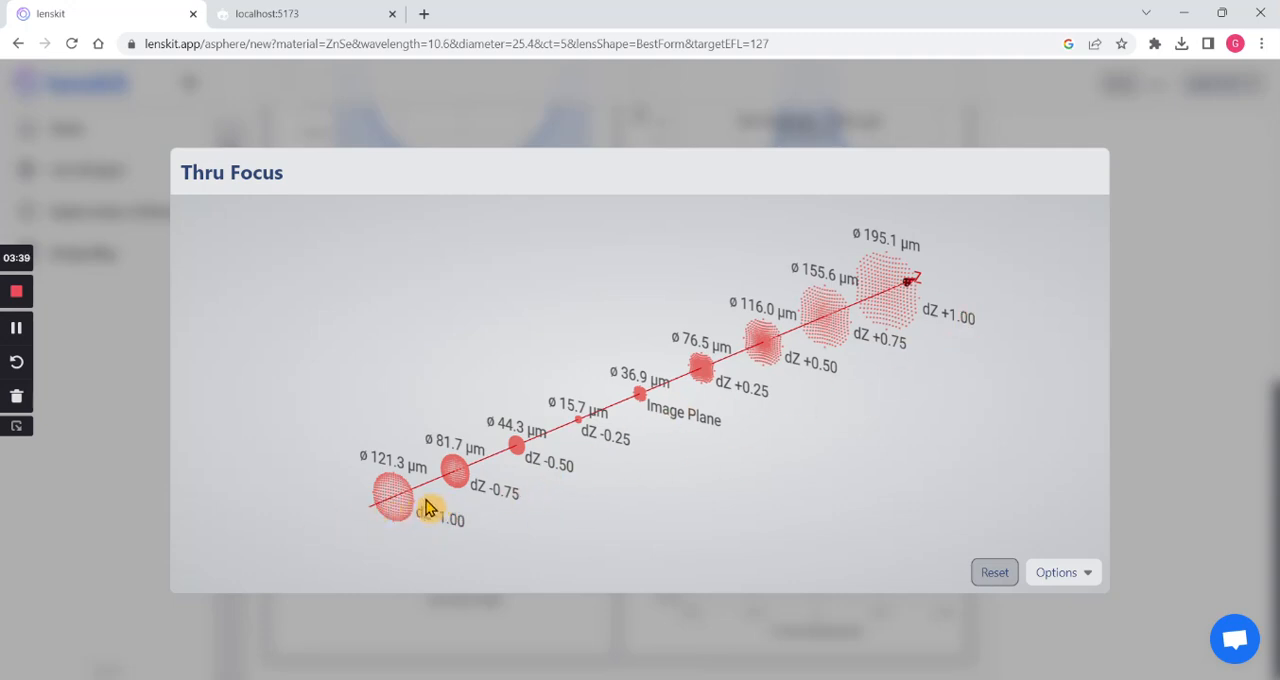
left_click_drag(390, 510, 340, 515)
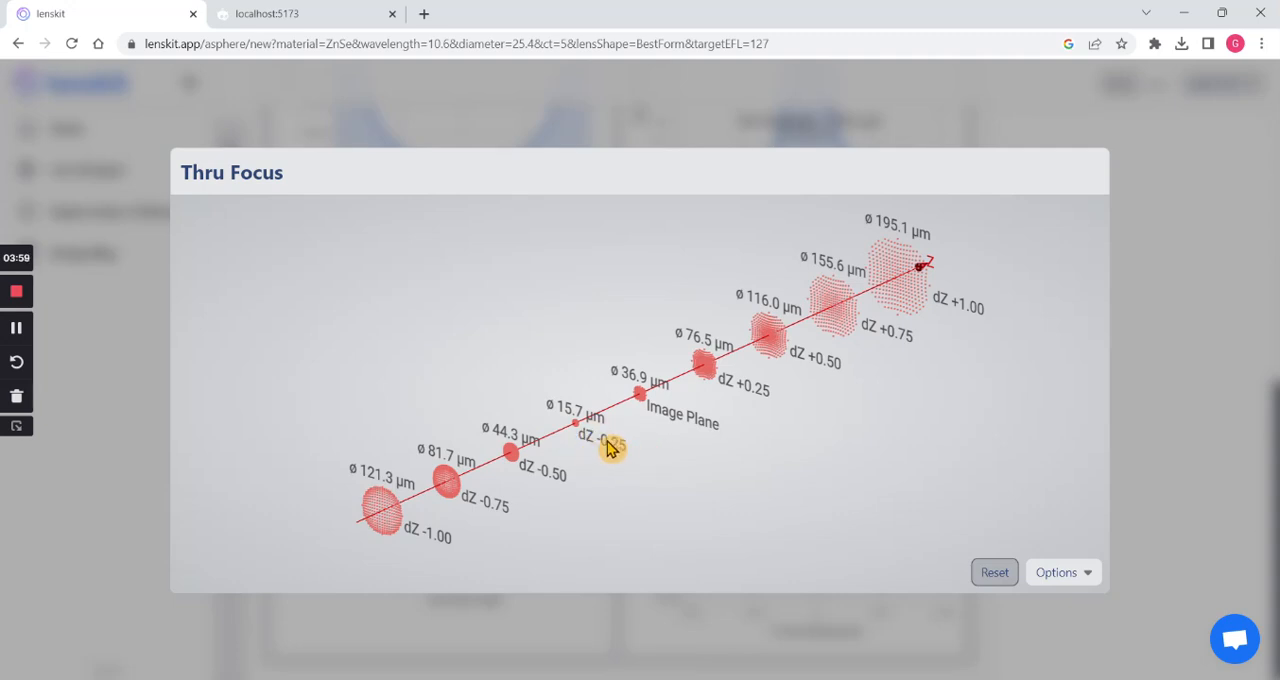
scroll(600, 438, "up", 5)
scroll(631, 421, "up", 2)
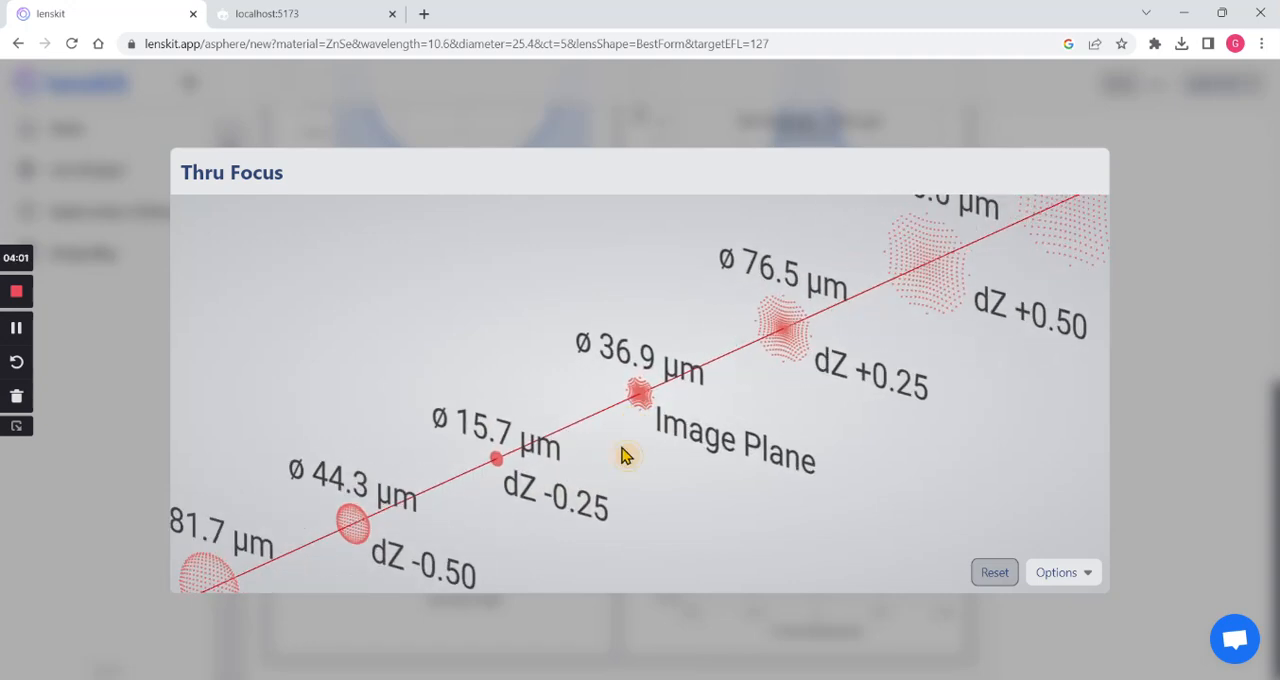
left_click_drag(627, 454, 648, 431)
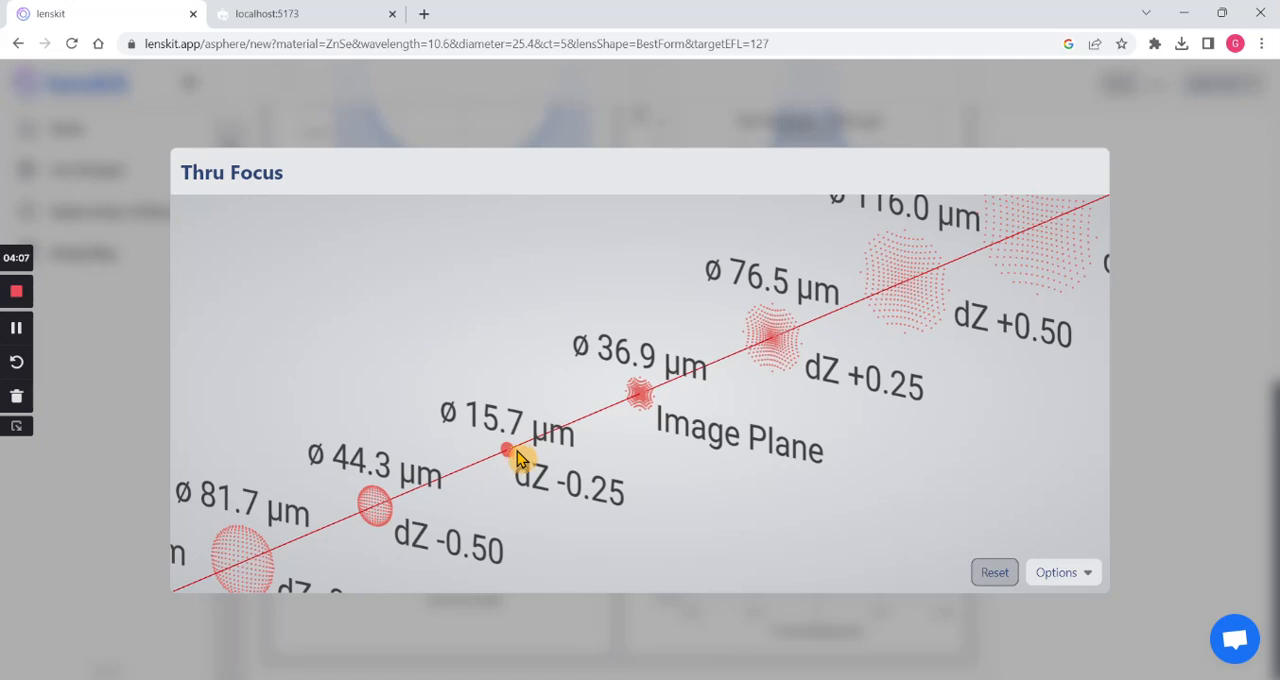
- Inspect the through-focus spots from the dZ -1.00 end to the image plane, and close the view
scroll(517, 458, "down", 4)
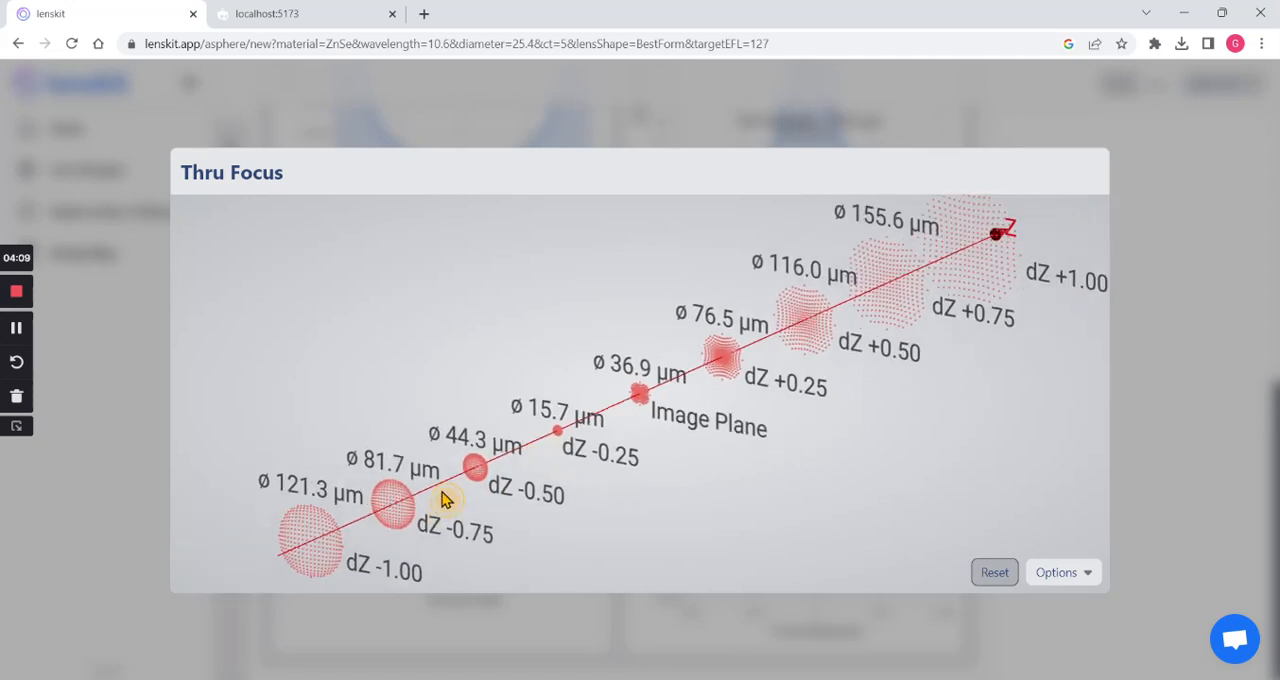
scroll(477, 457, "down", 2)
scroll(417, 486, "up", 3)
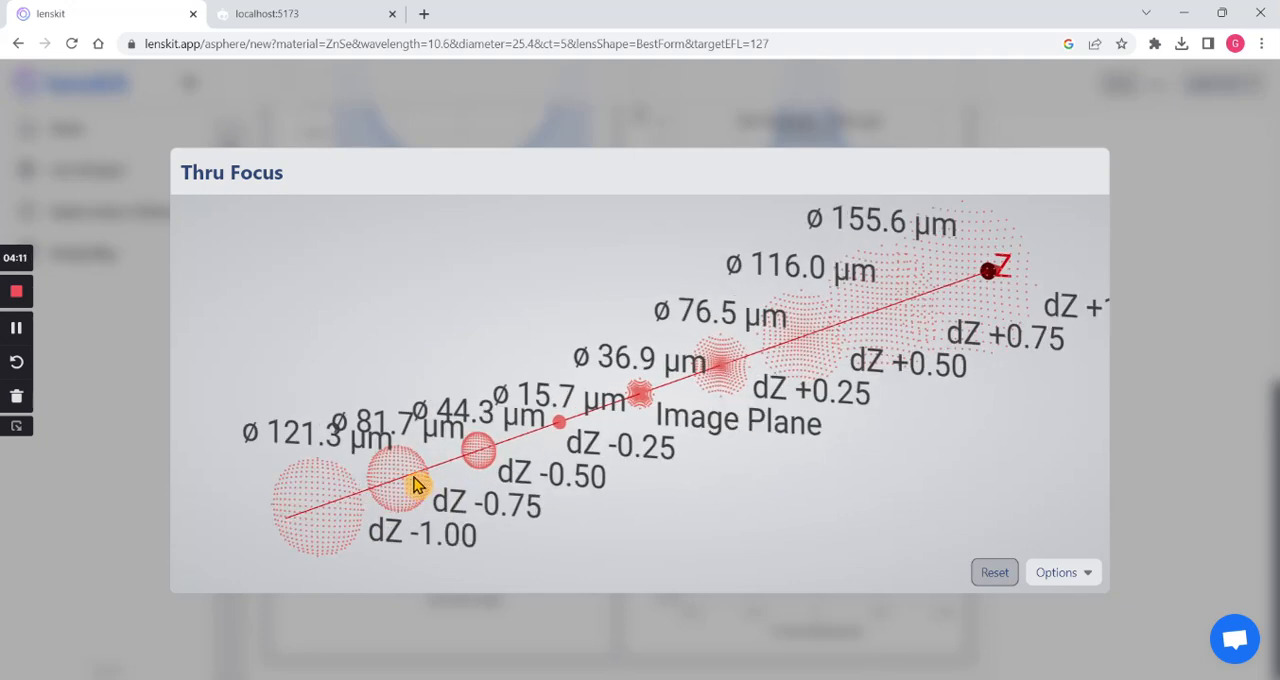
scroll(398, 500, "up", 5)
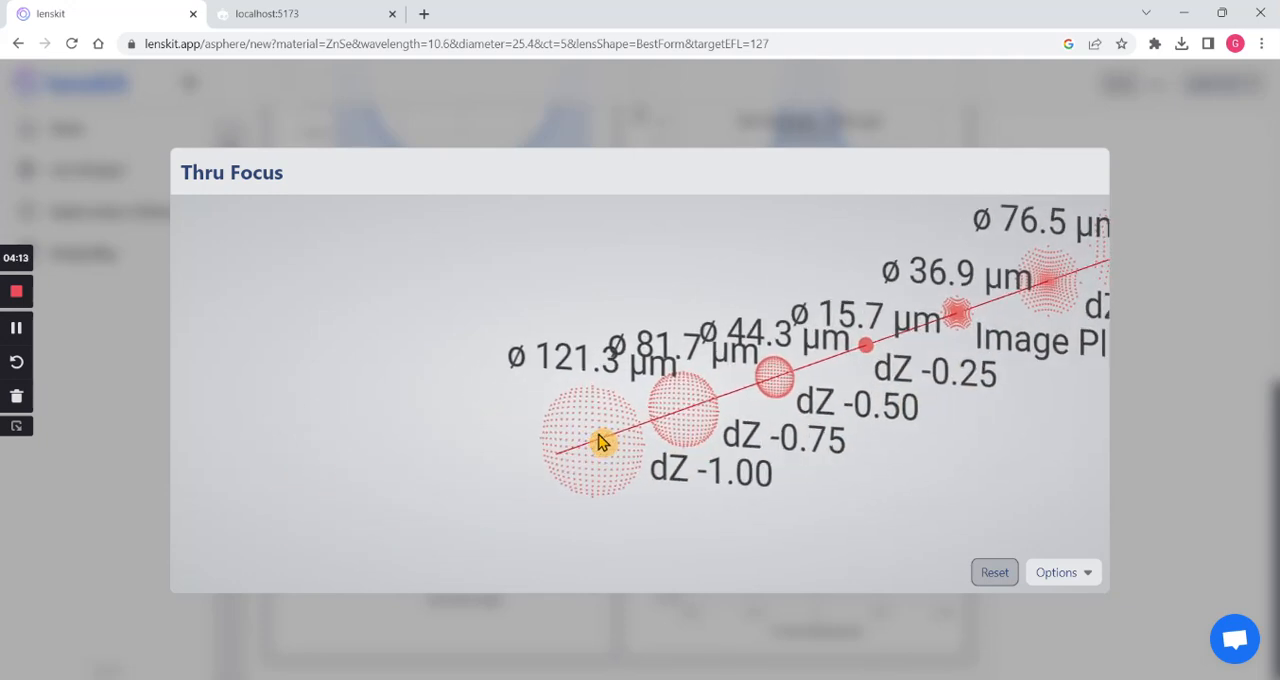
scroll(597, 443, "up", 3)
left_click_drag(646, 511, 646, 405)
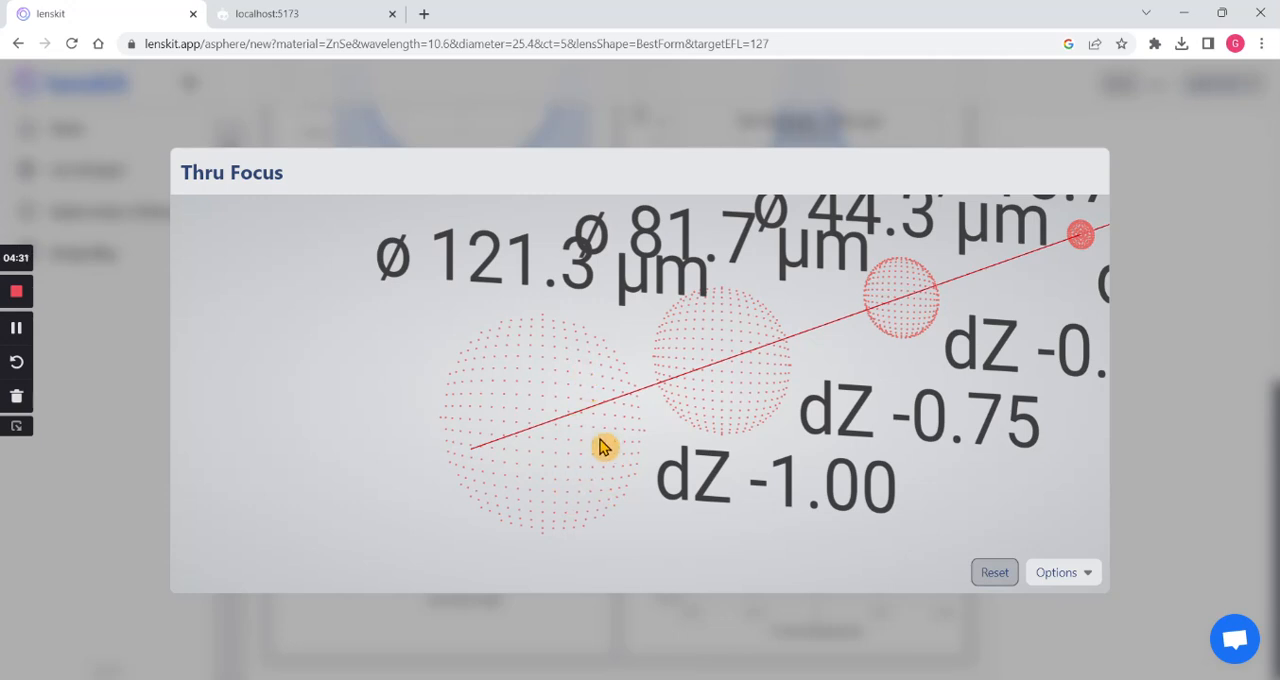
scroll(785, 362, "down", 4)
scroll(785, 363, "down", 5)
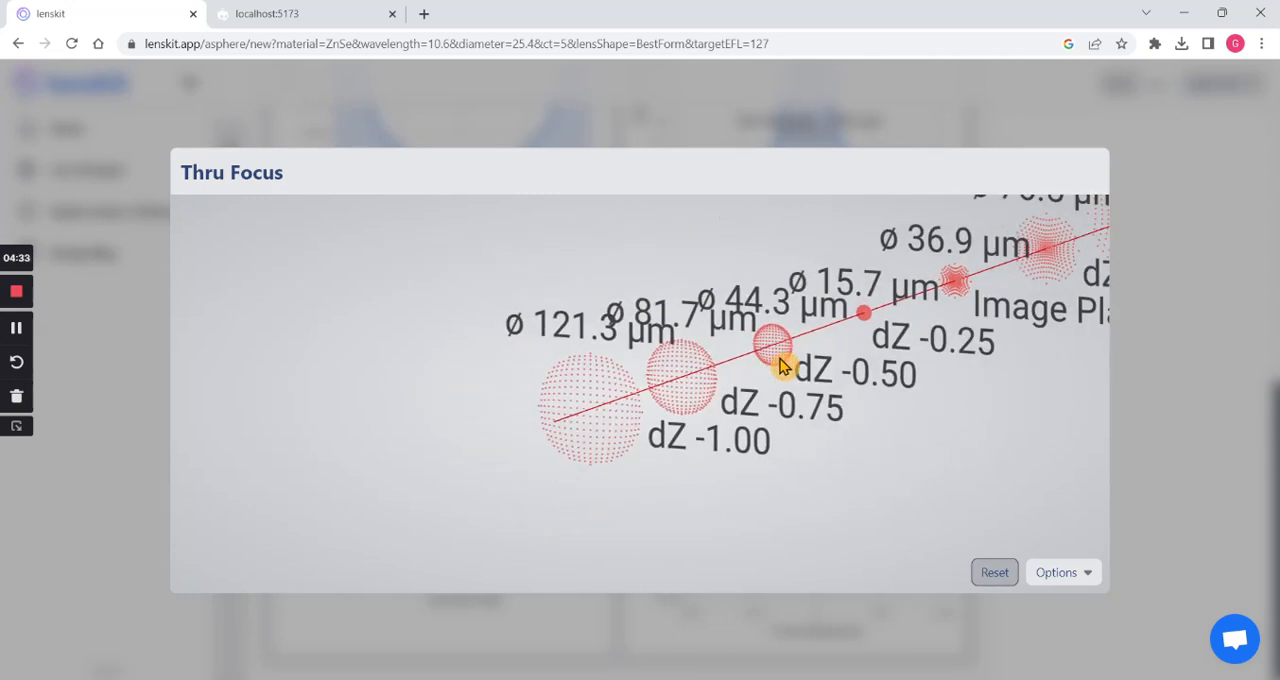
left_click_drag(944, 309, 525, 419)
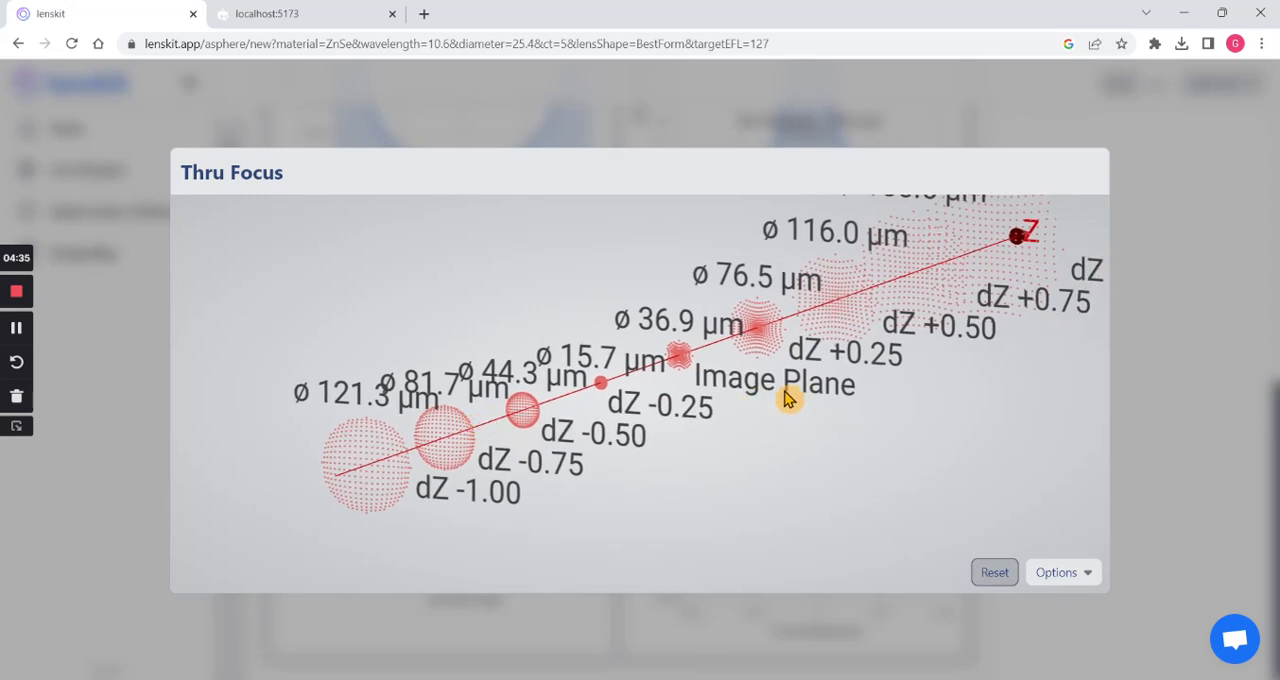
left_click(1166, 346)
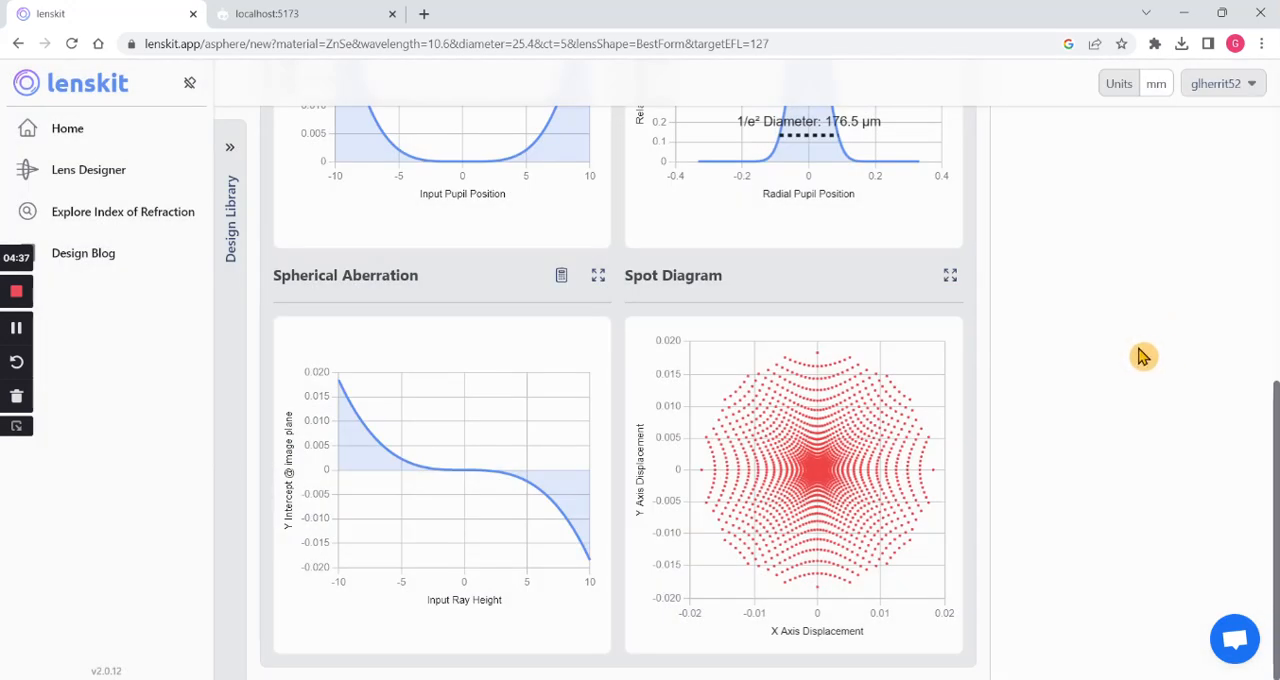
- Save the new lens design and rename it "ZnSe Example 1"
scroll(1110, 360, "up", 10)
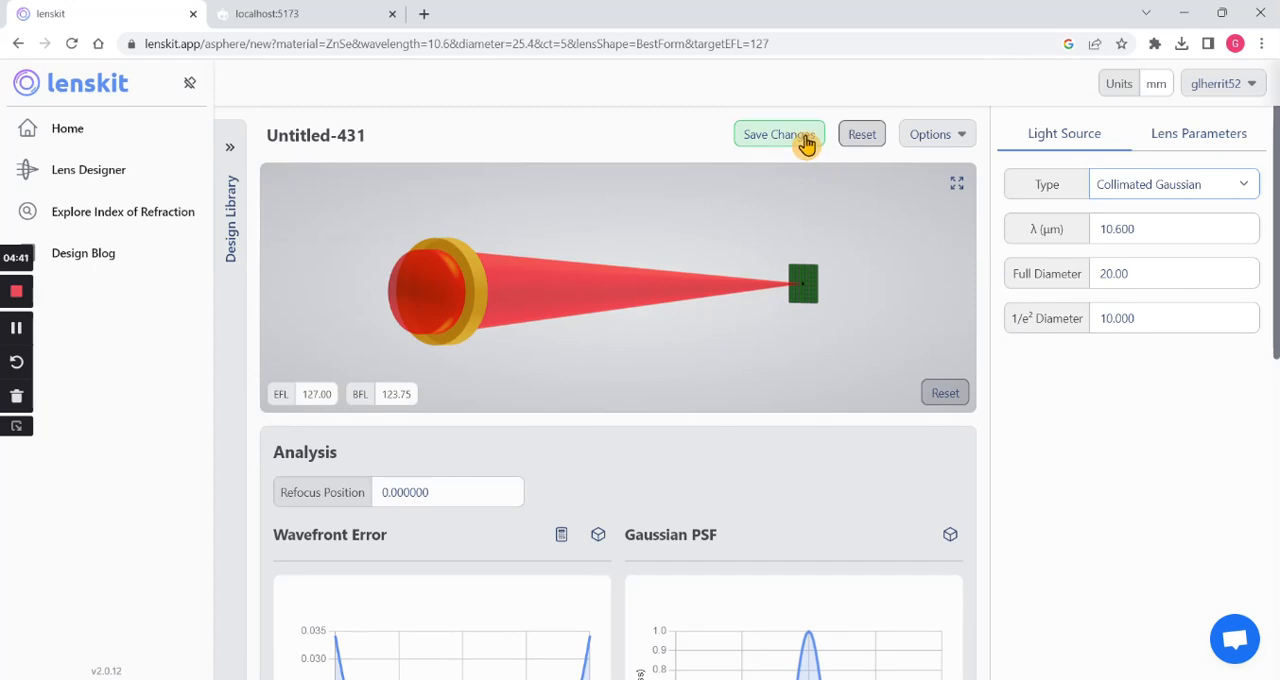
left_click(806, 143)
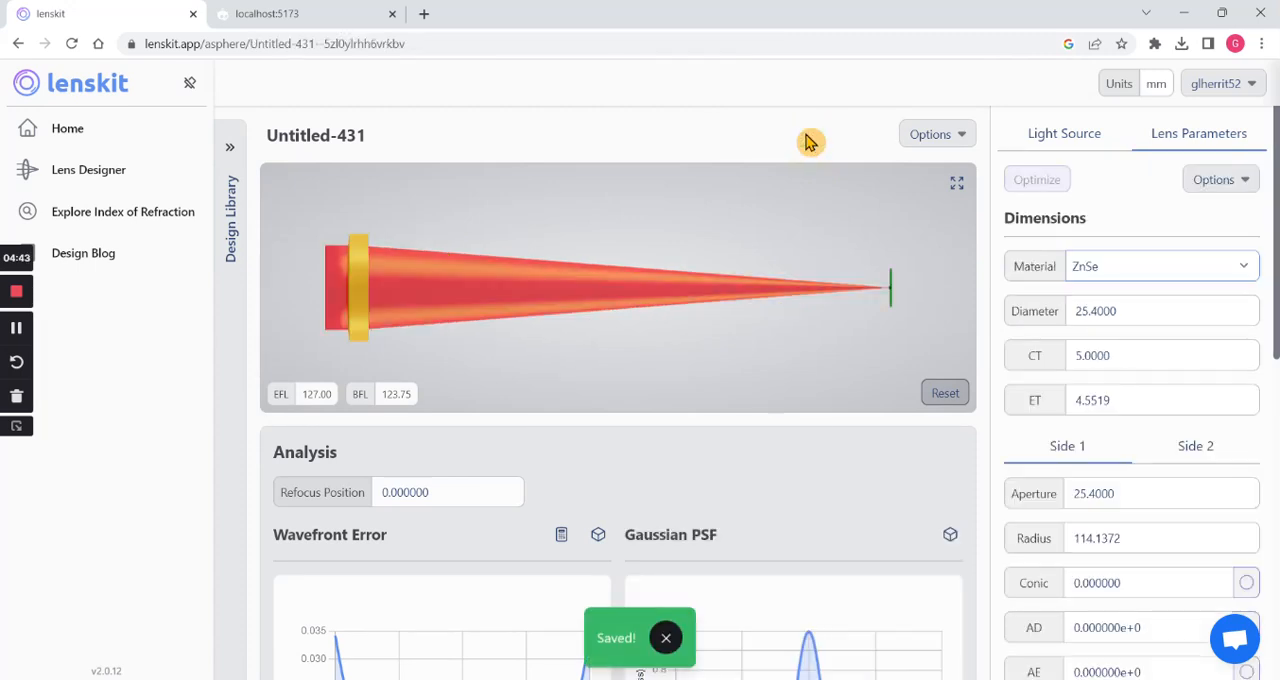
left_click(366, 134)
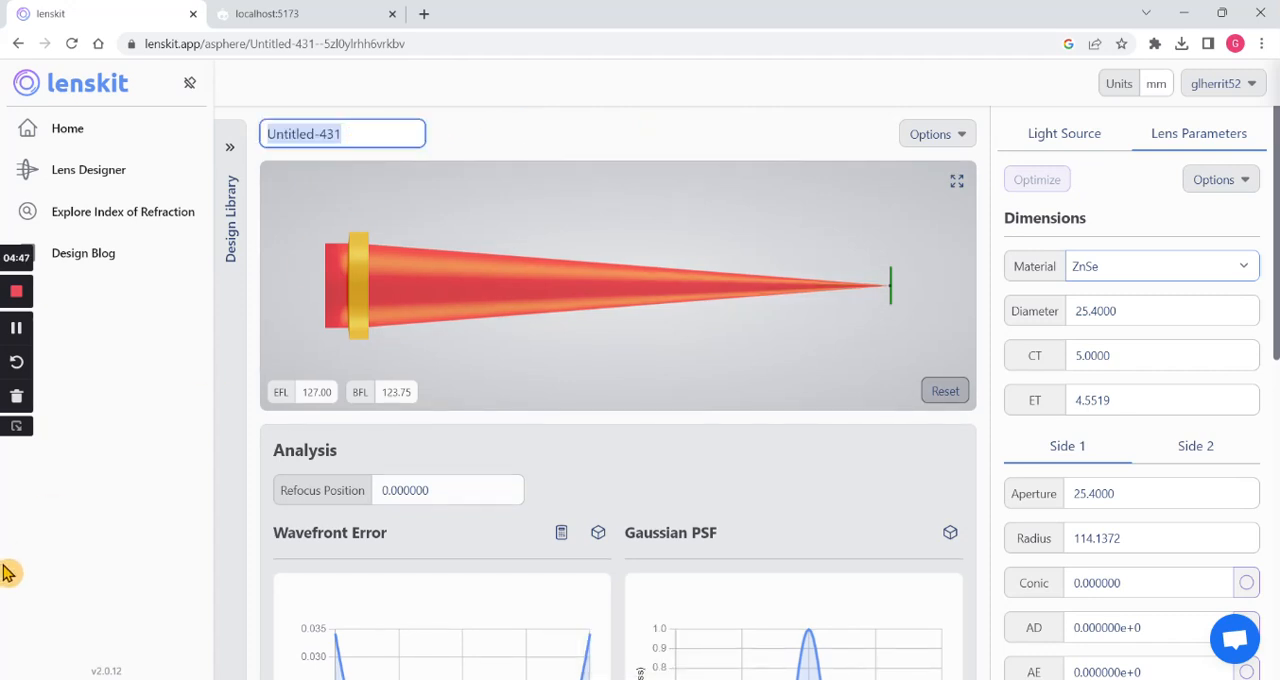
type("ZnSe Example 1")
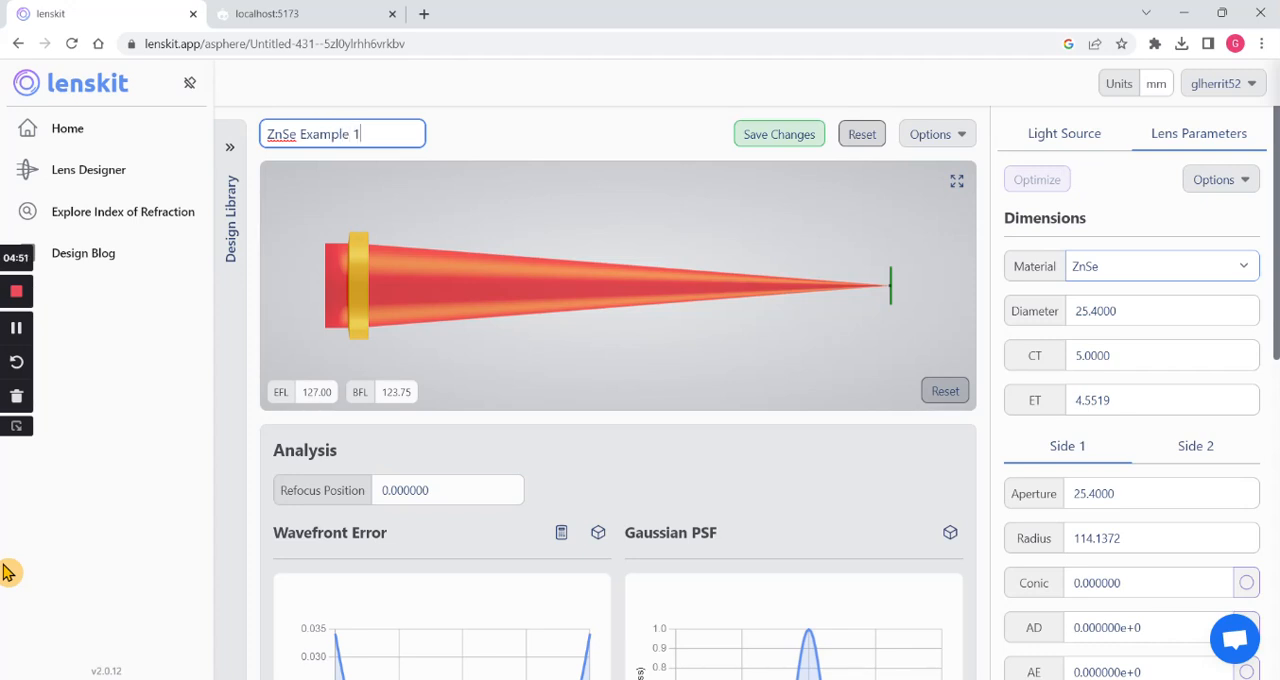
key("Return")
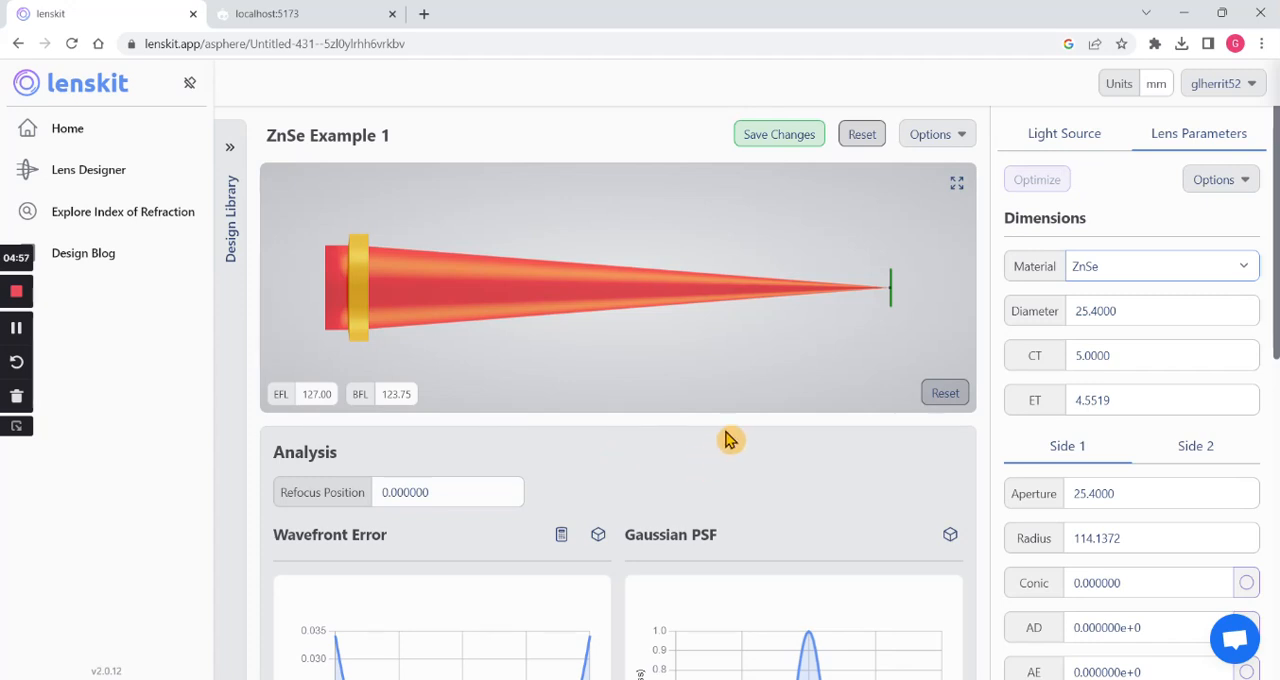
- Examine the beam's focus at the image plane in the 3D lens layout and restore the full view
scroll(771, 393, "down", 1)
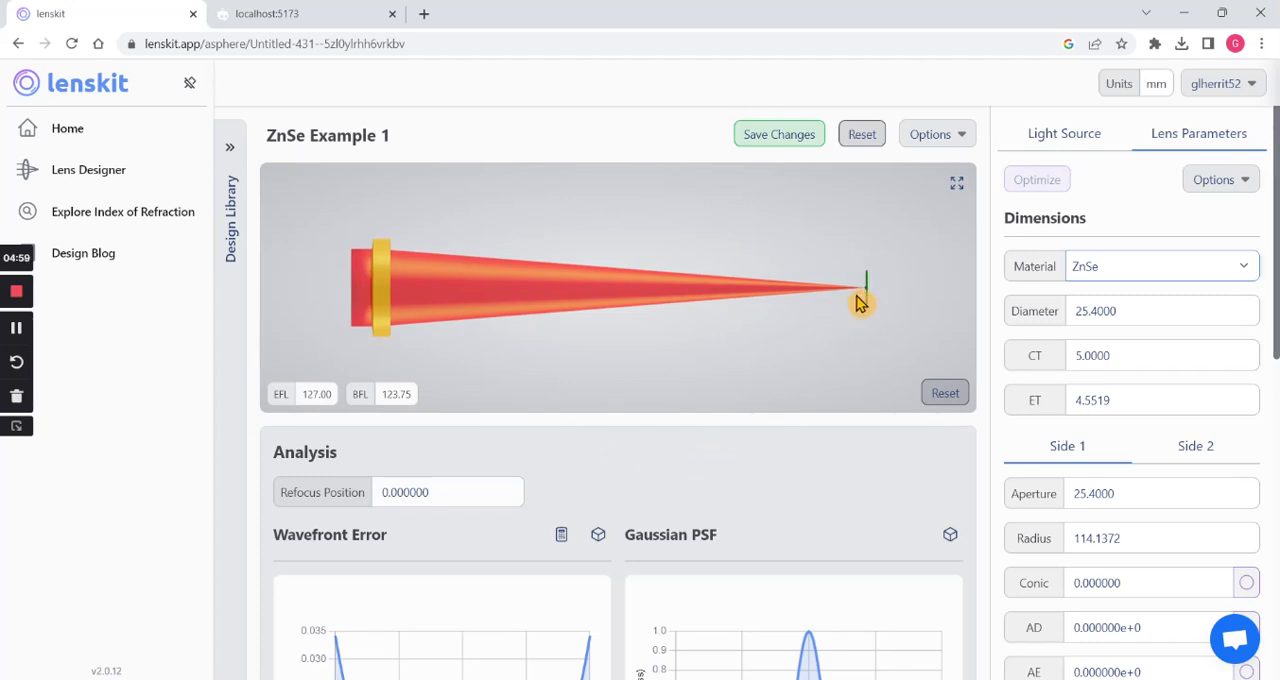
left_click_drag(856, 297, 534, 297)
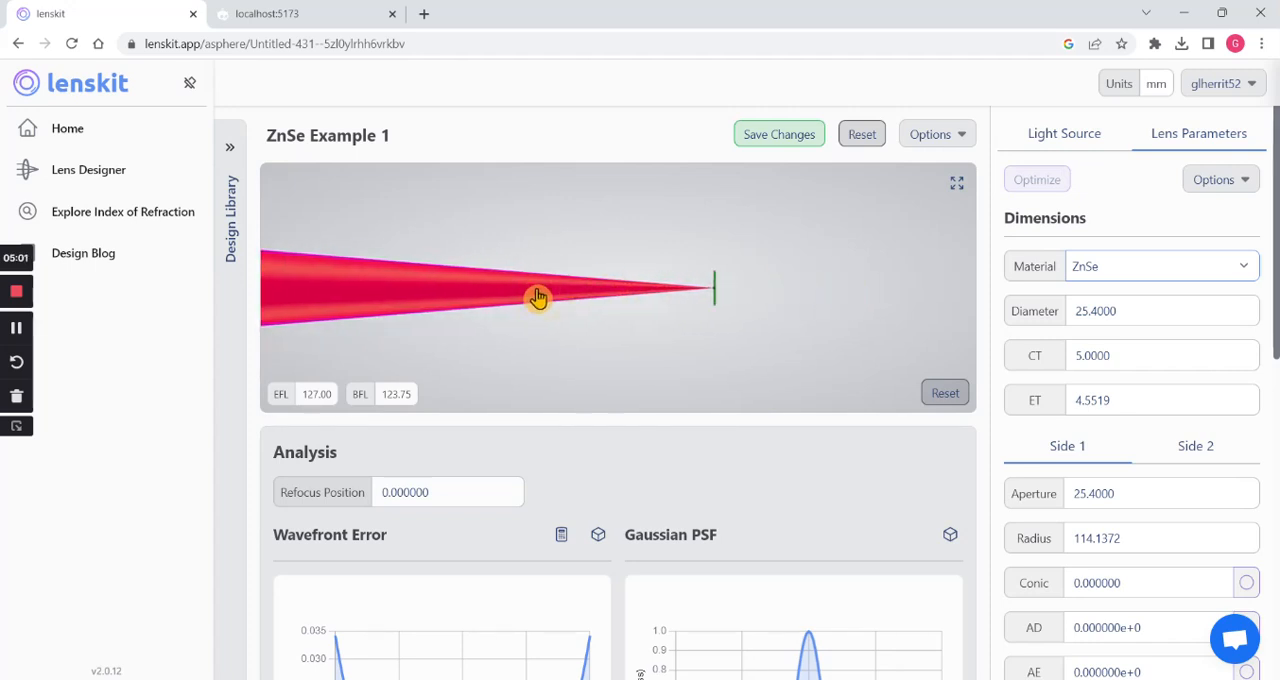
left_click_drag(670, 293, 543, 297)
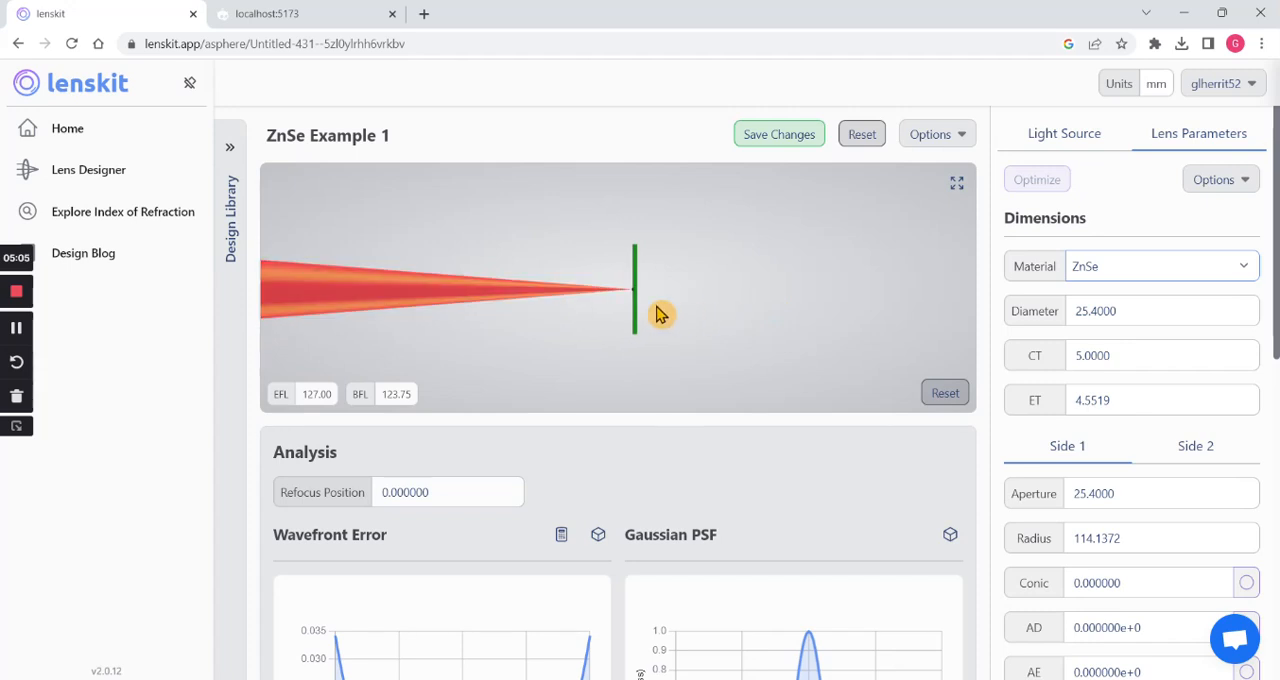
scroll(660, 312, "up", 5)
scroll(655, 310, "up", 5)
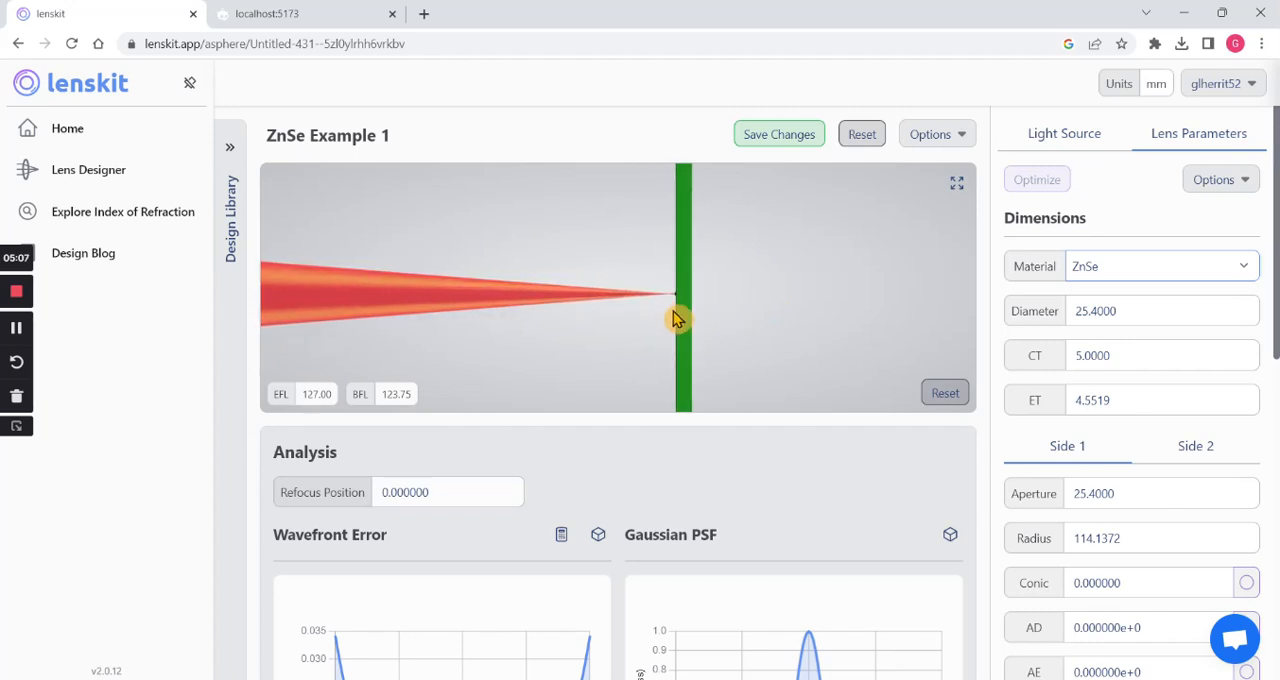
left_click_drag(731, 304, 717, 302)
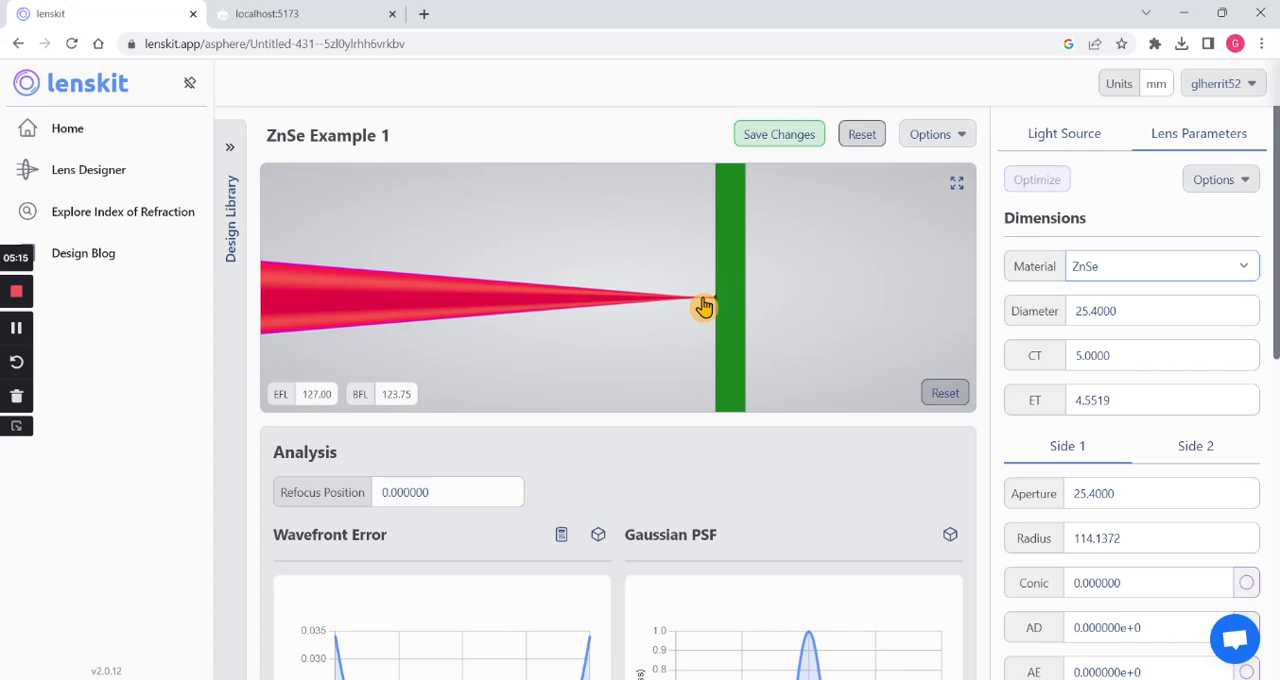
left_click(950, 394)
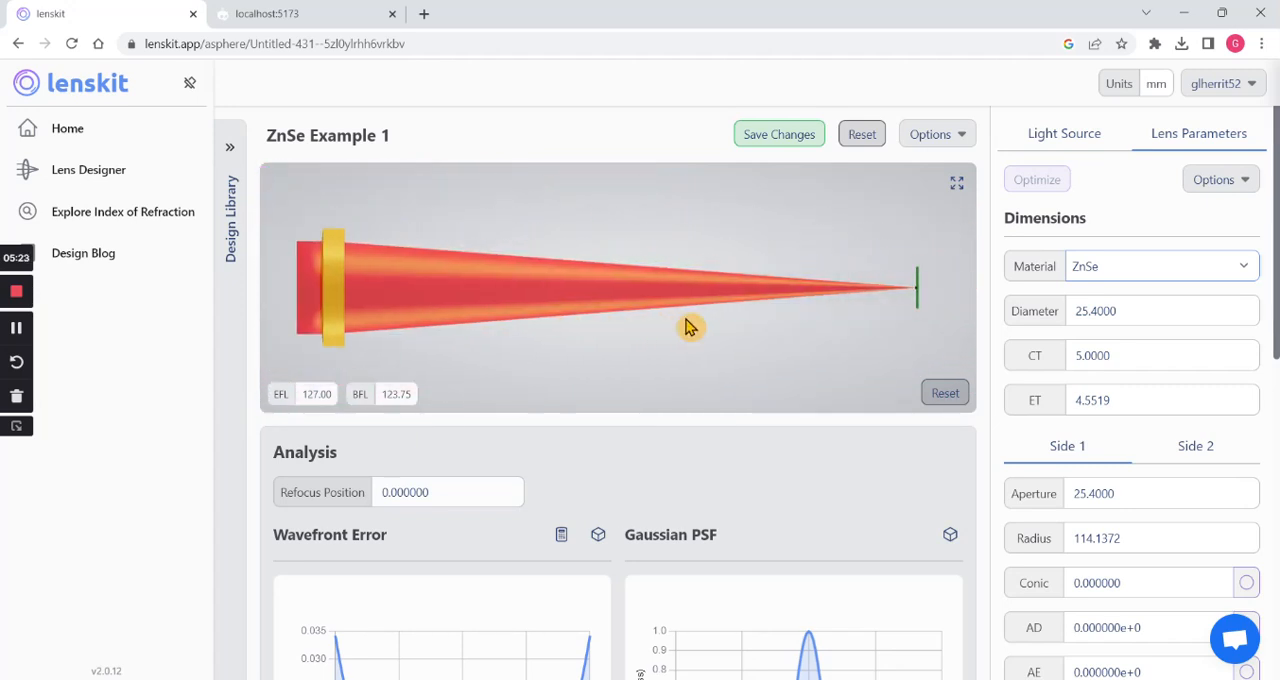
scroll(740, 335, "down", 1)
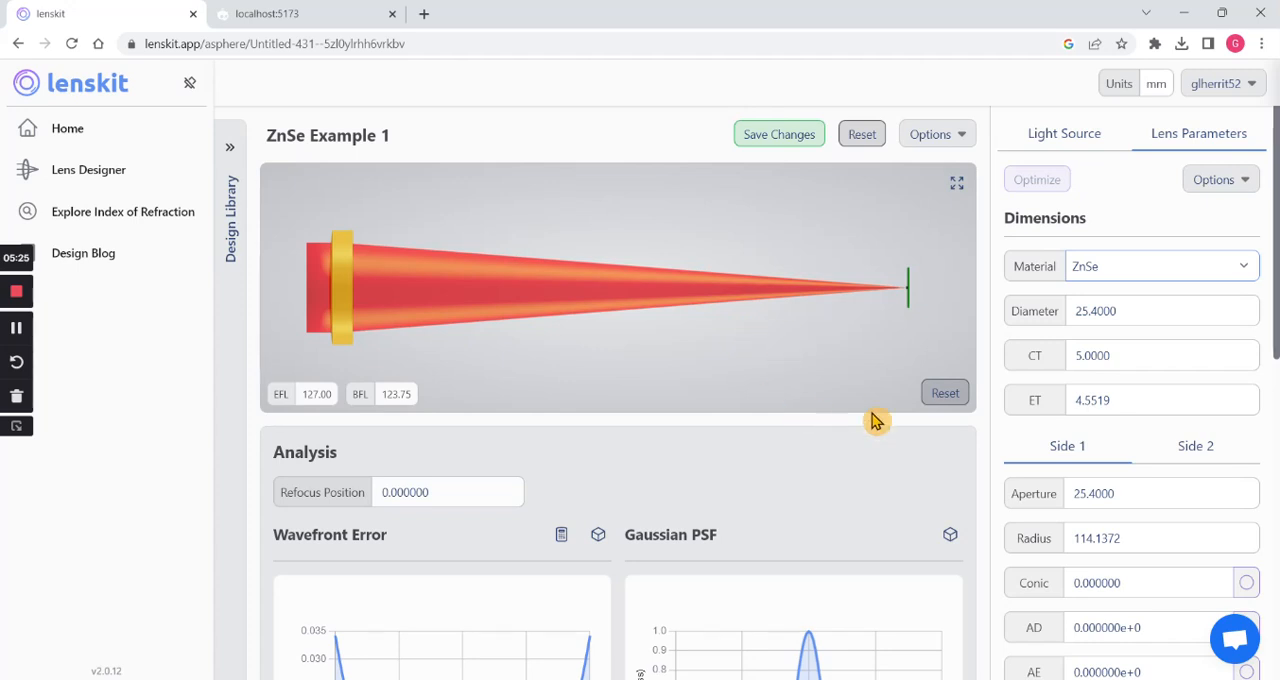
- Mark Side 1's Conic, AD and AE as optimization variables and run the optimization twice
scroll(834, 454, "down", 3)
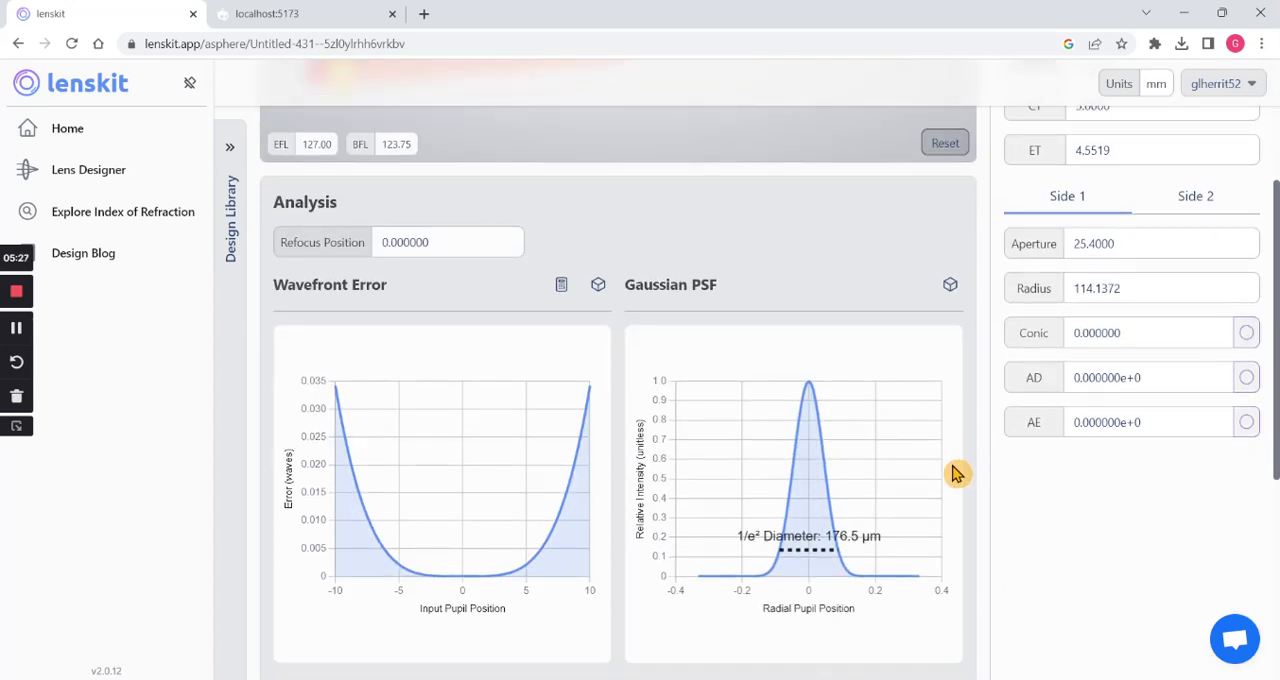
left_click(1246, 380)
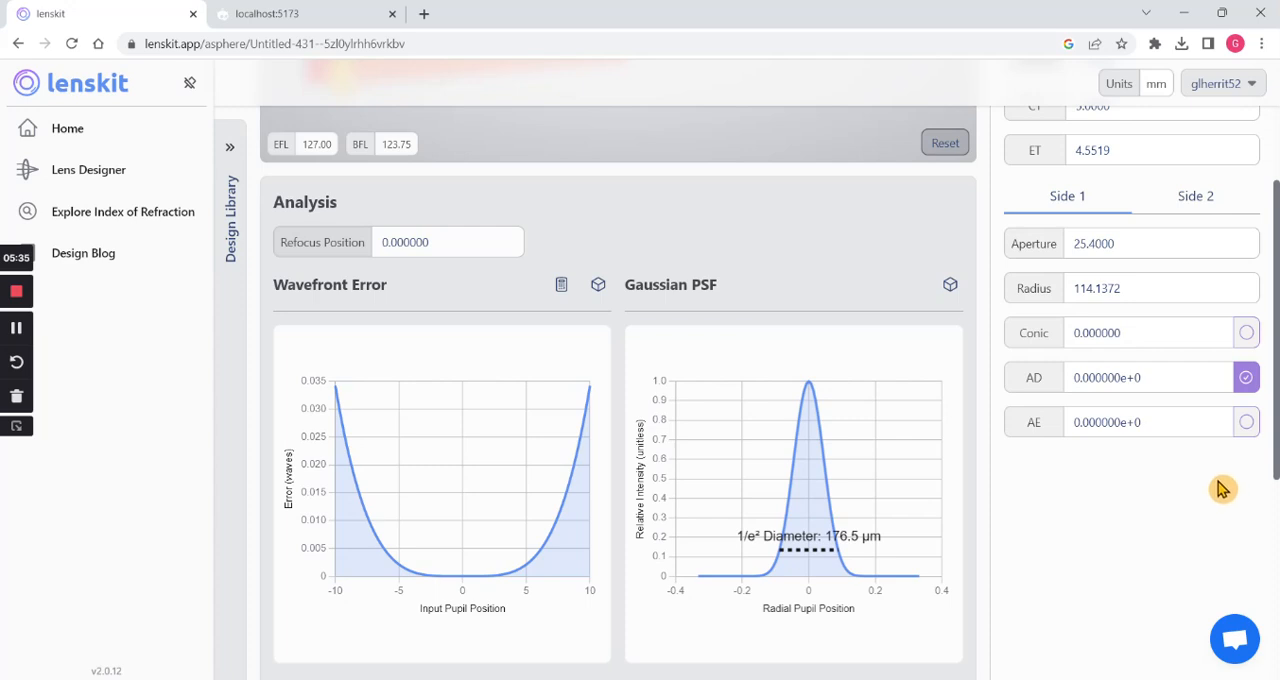
left_click(1248, 336)
left_click(1246, 424)
scroll(1163, 540, "up", 3)
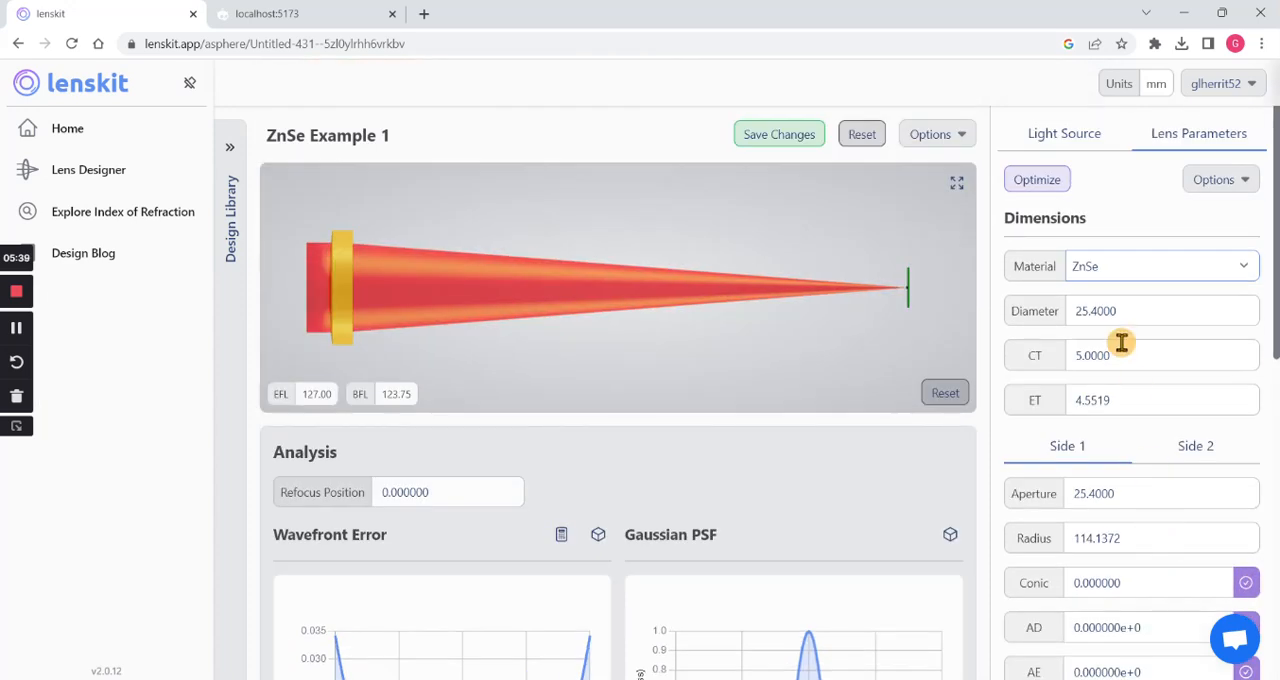
left_click(1045, 189)
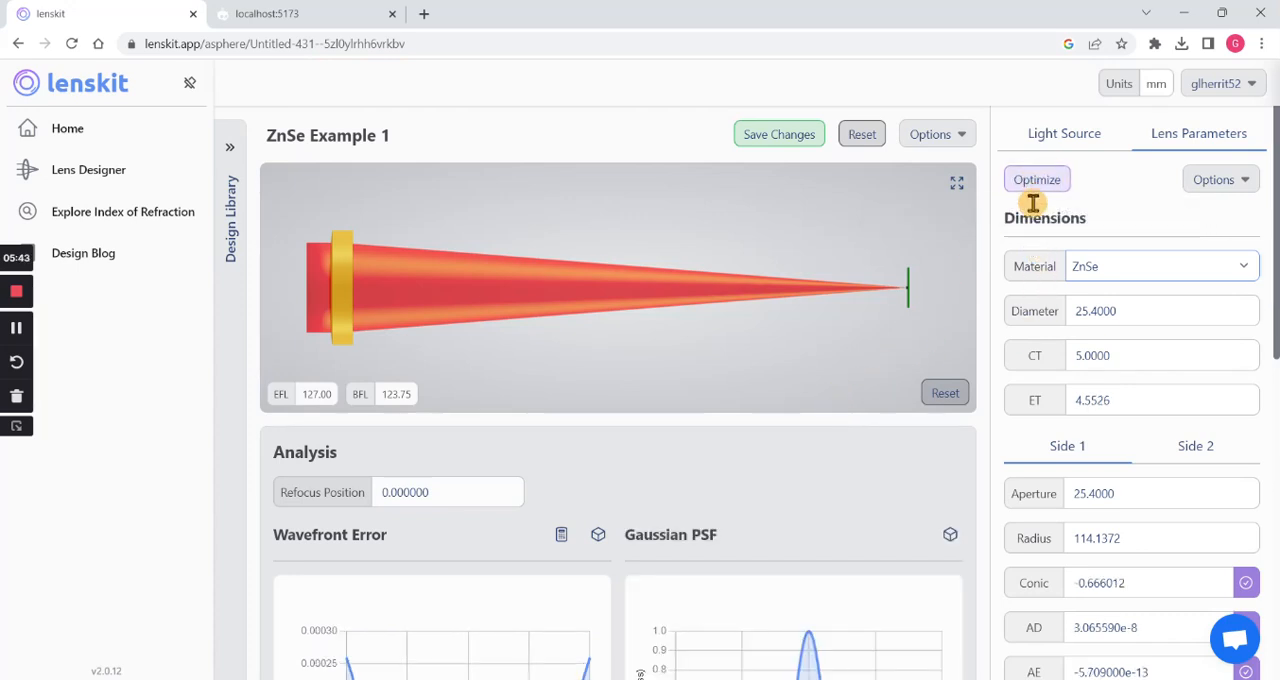
left_click(1040, 189)
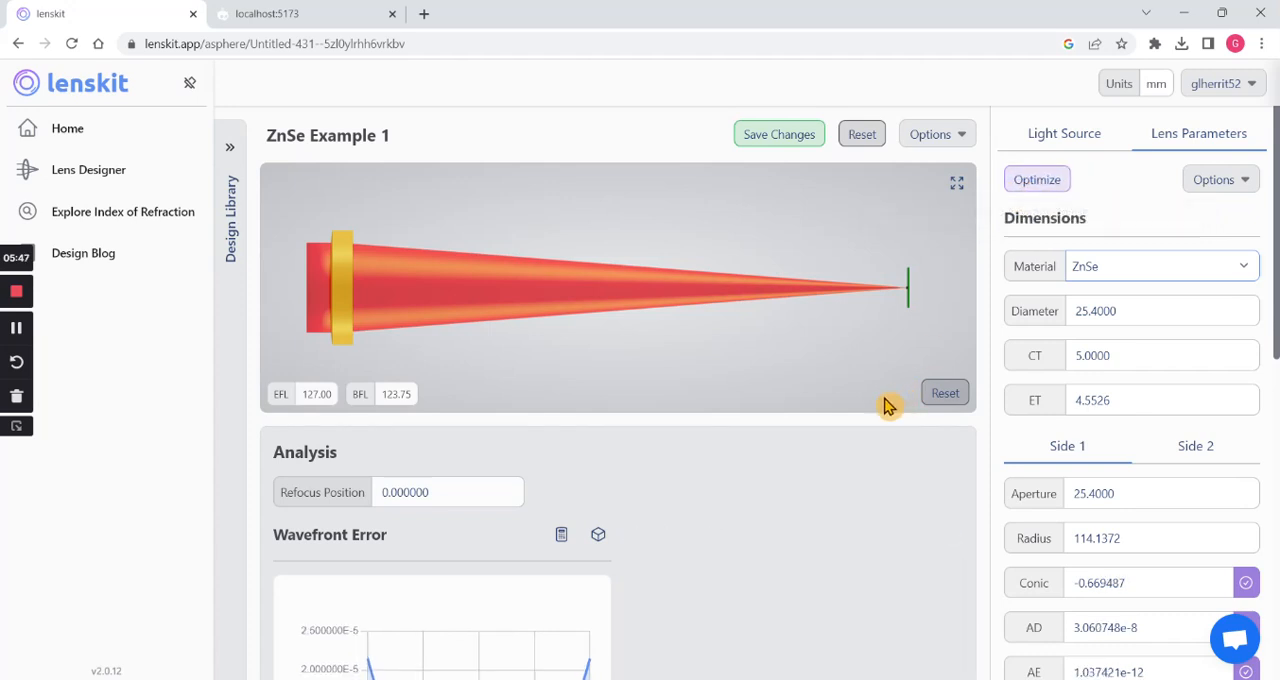
- Review the optimized lens's analysis plots and inspect its through-focus spot diagram up close
scroll(755, 470, "down", 6)
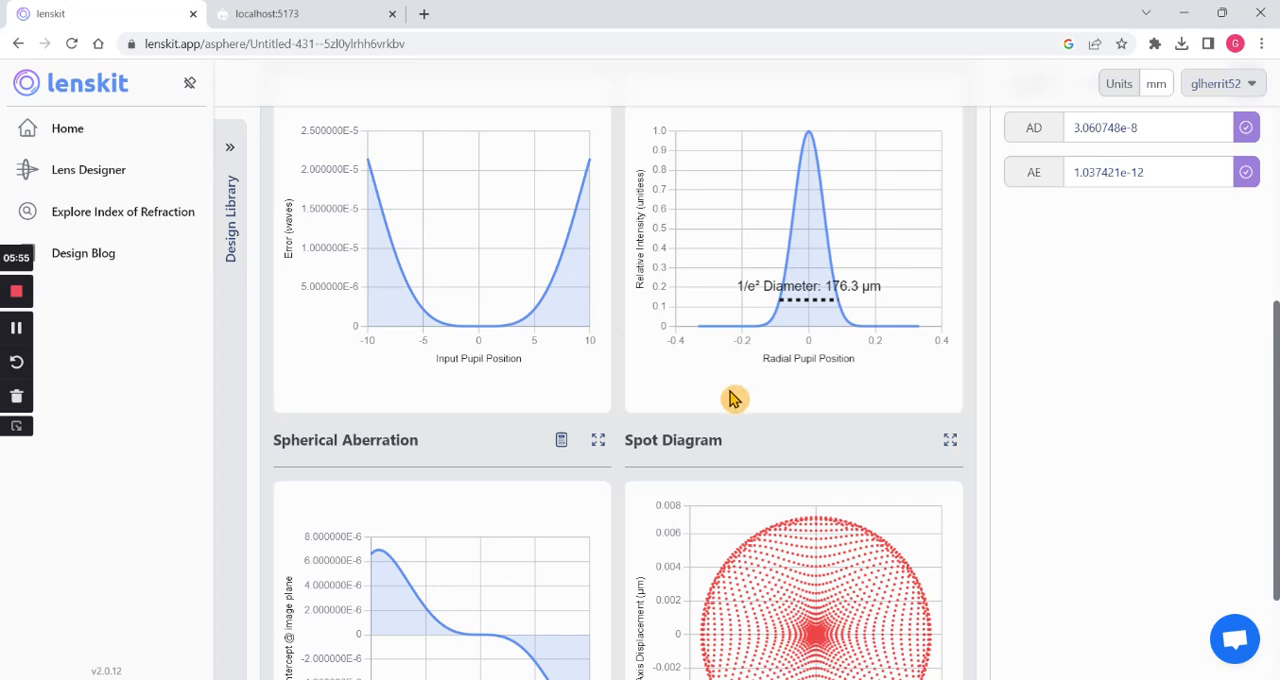
scroll(817, 457, "down", 1)
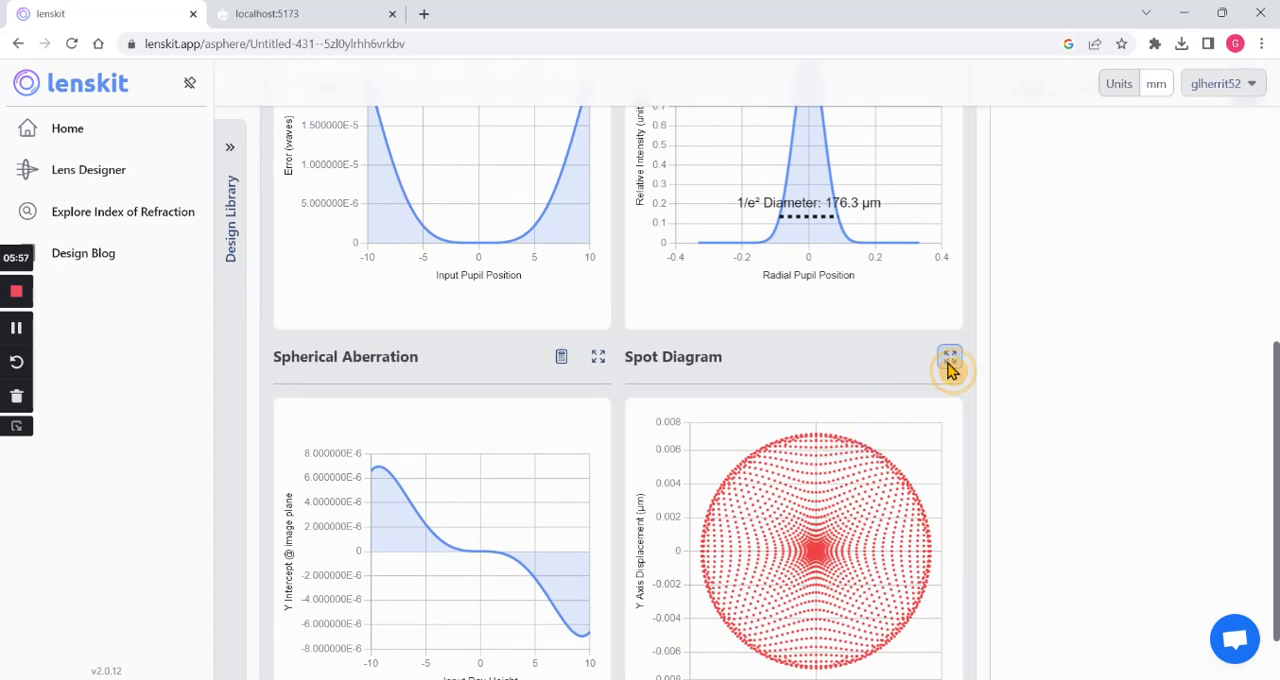
left_click(949, 360)
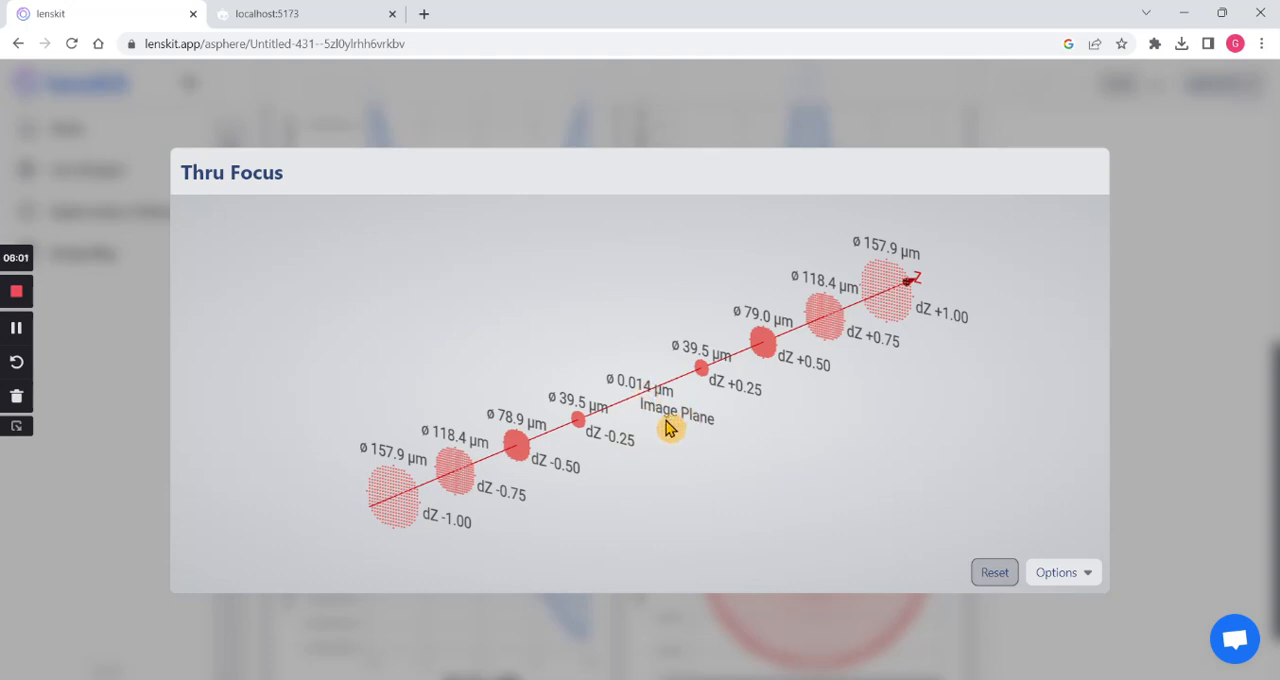
left_click_drag(388, 516, 660, 420)
scroll(666, 448, "up", 10)
scroll(655, 452, "up", 3)
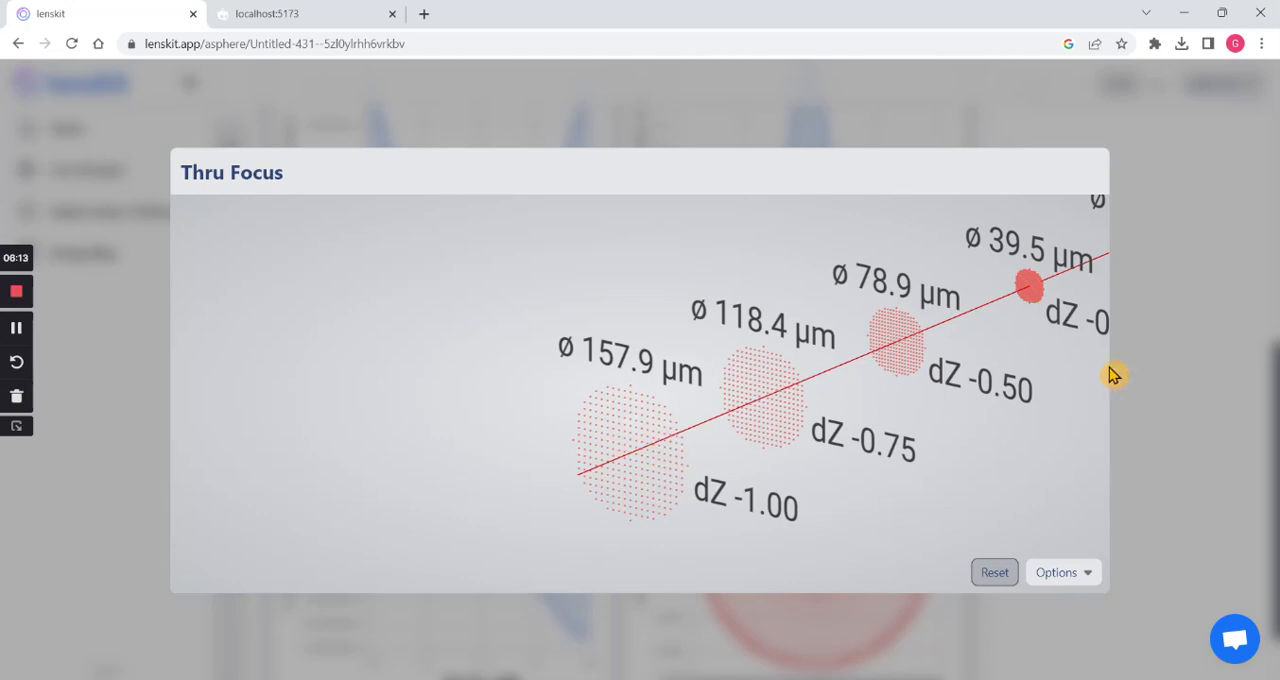
left_click(1163, 368)
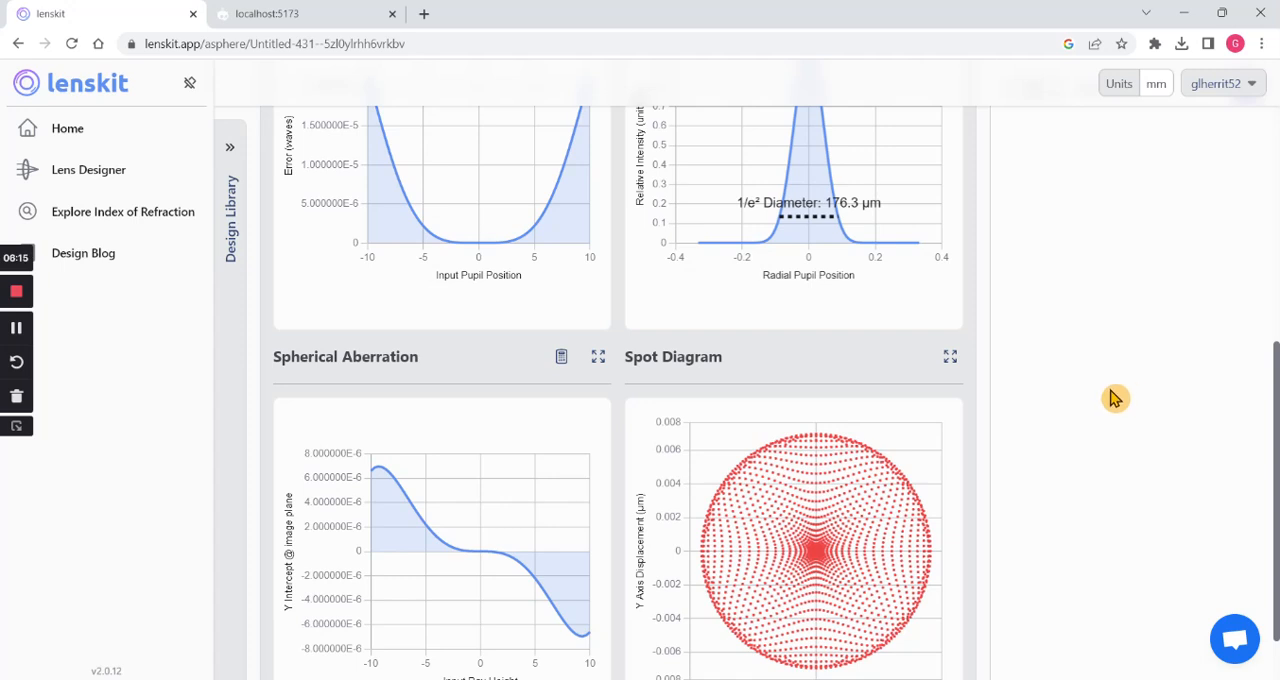
- Recheck the optimized wavefront error and Gaussian PSF plots, and save the changes to the design
scroll(1087, 413, "up", 4)
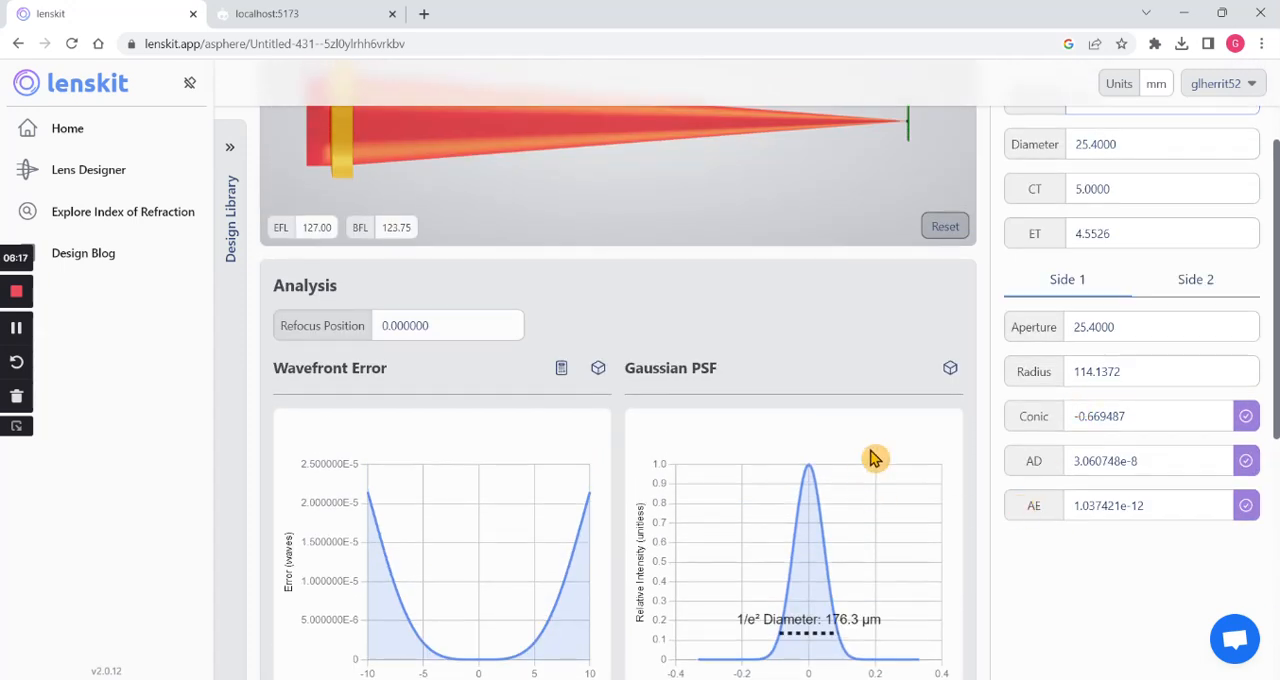
scroll(875, 445, "down", 2)
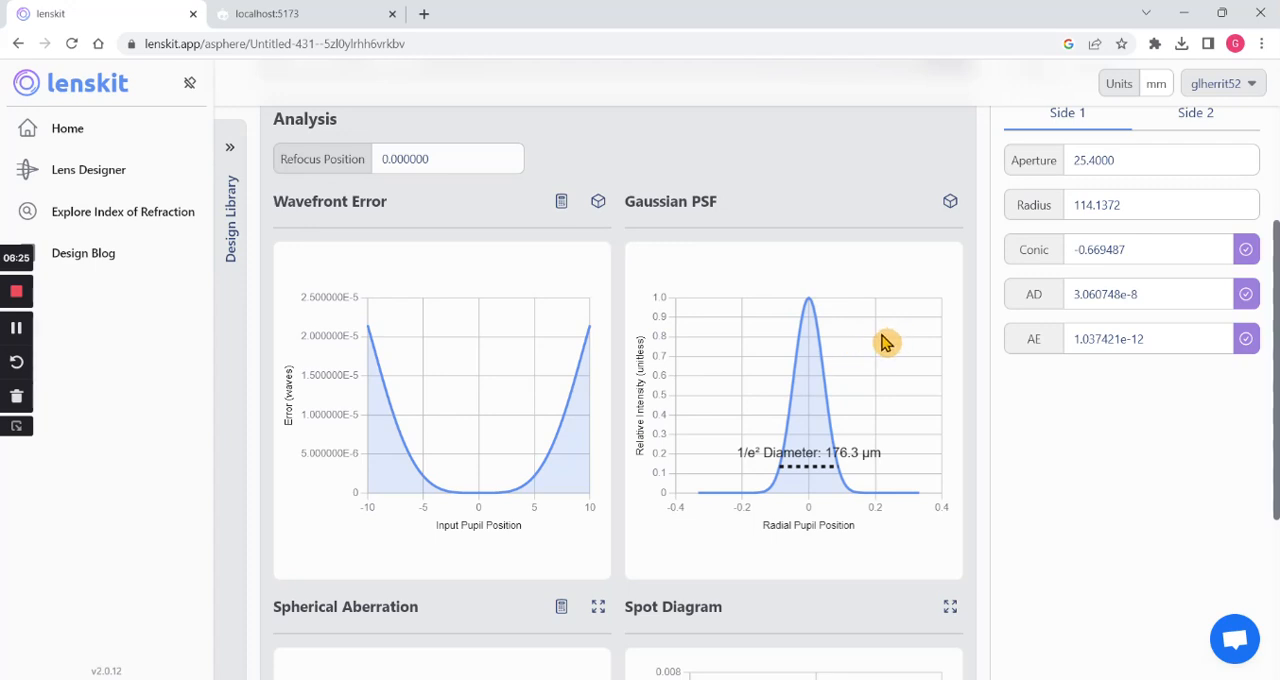
scroll(880, 340, "up", 4)
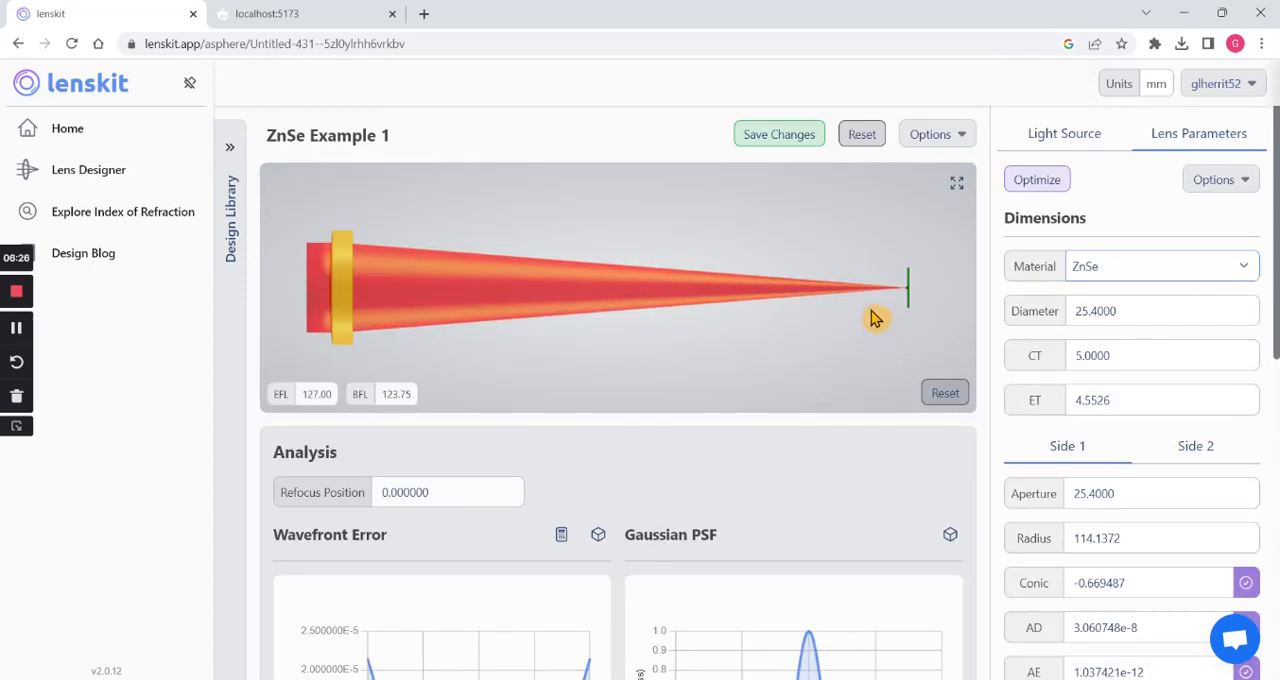
left_click(790, 134)
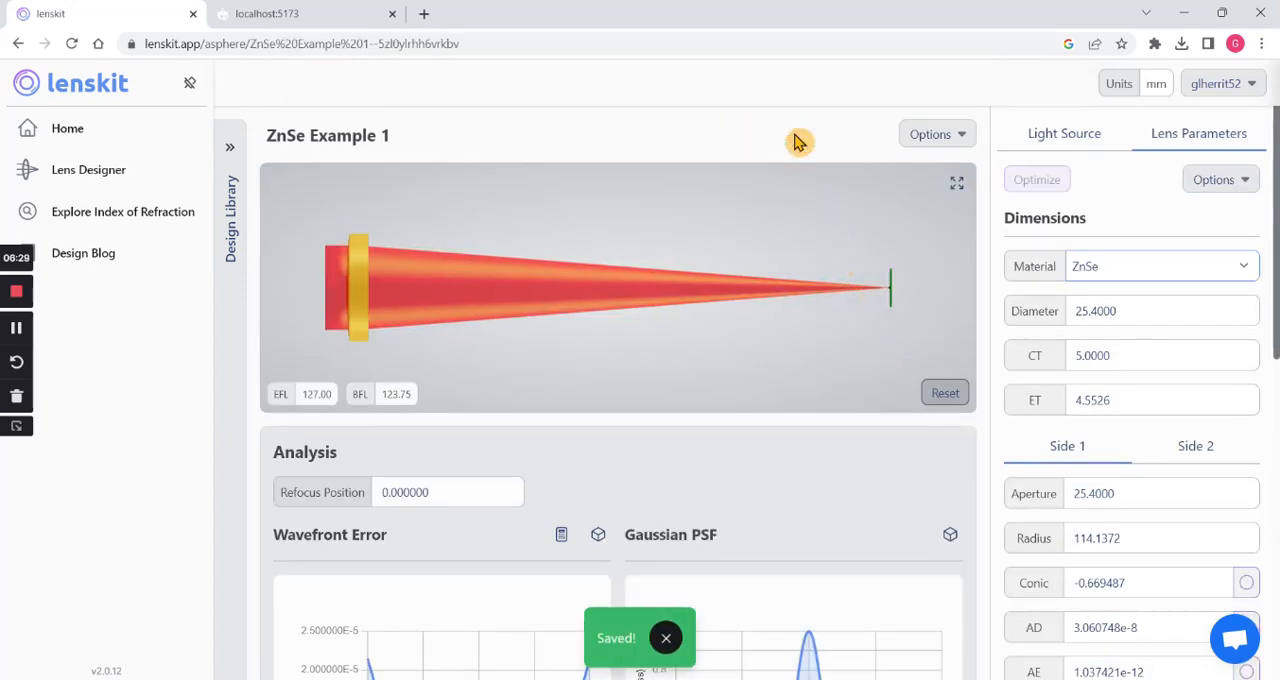